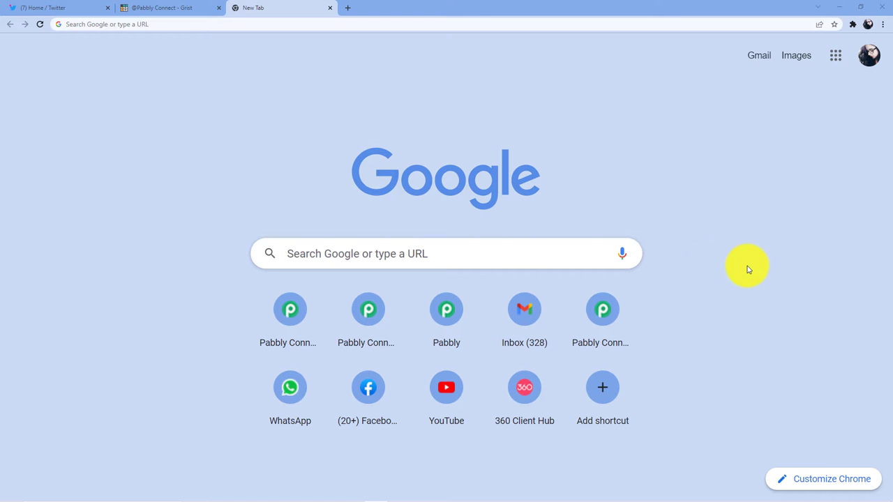
- Load pabbly.com/connect in the browser and sign in to the Pabbly account
left_click(272, 23)
type("pabbl")
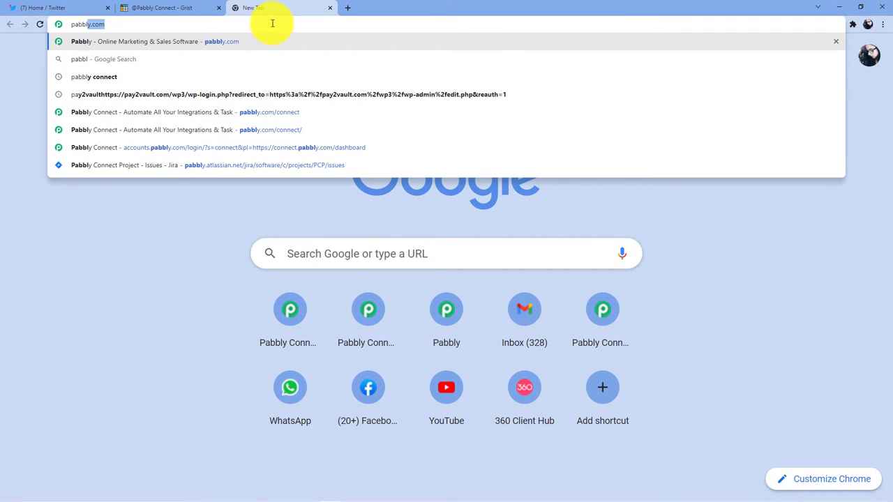
type("y.")
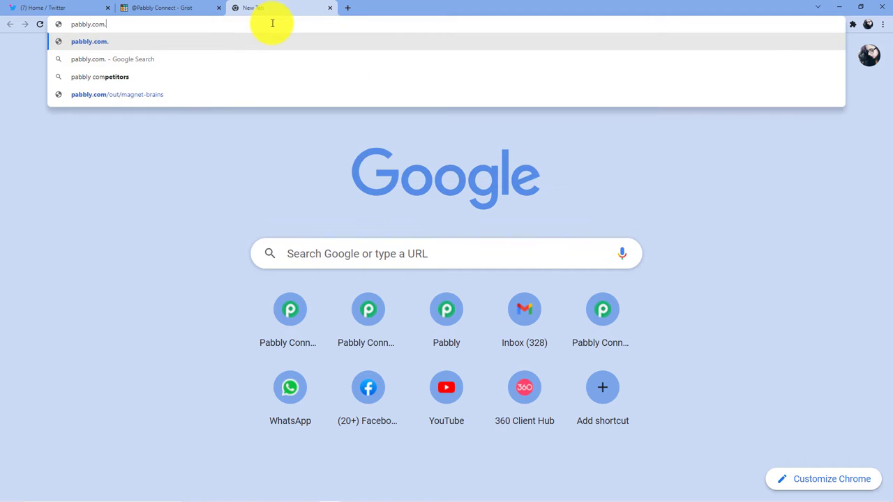
type("com/connect")
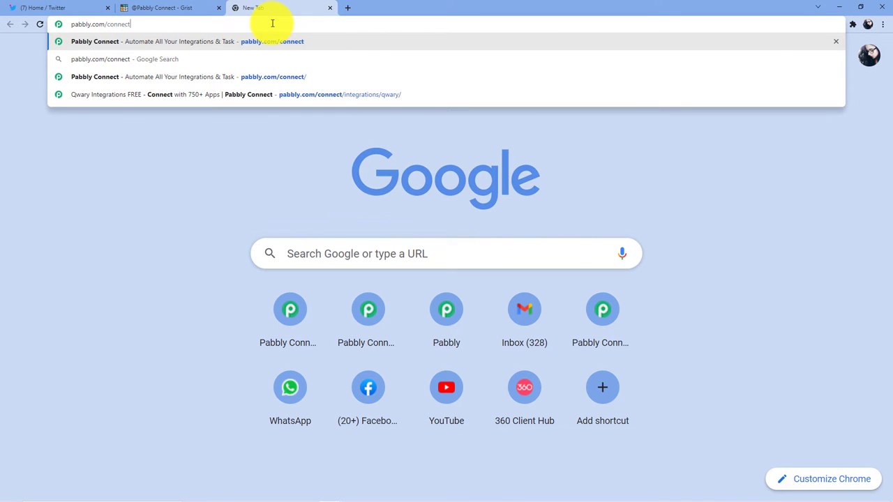
key("Return")
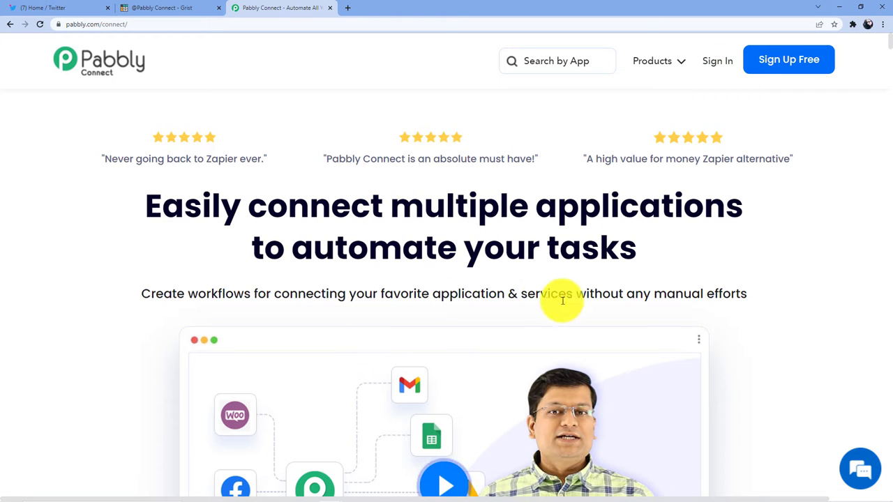
left_click(712, 75)
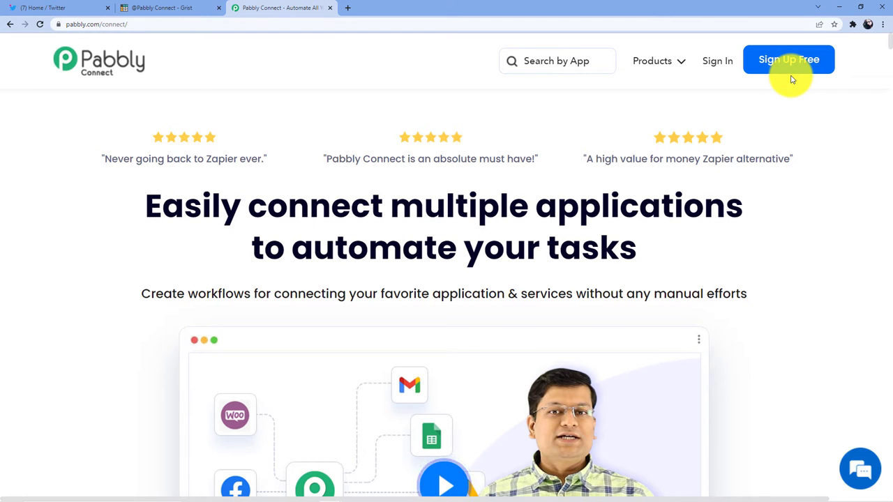
mouse_move(637, 82)
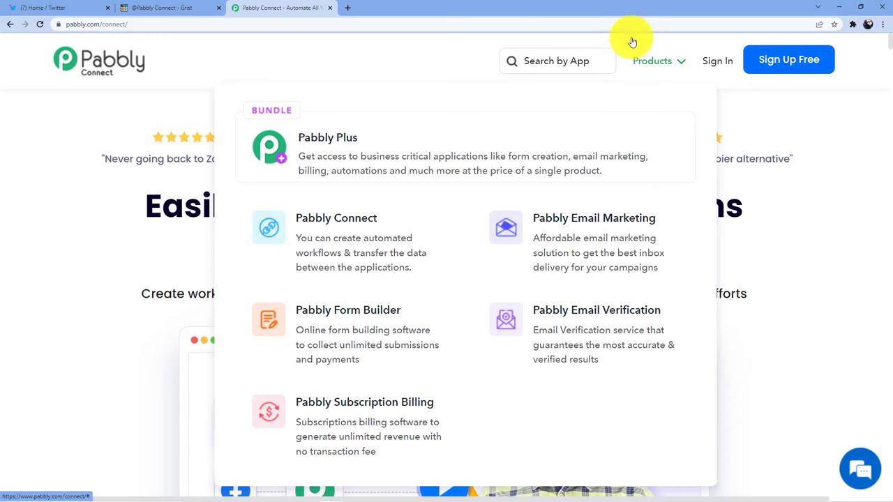
left_click(718, 64)
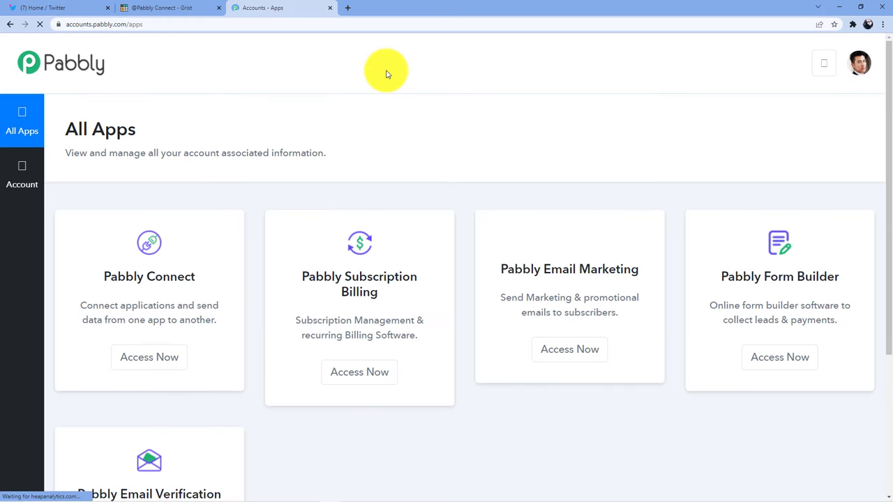
- From Pabbly Connect's dashboard, create a new workflow named 'Twitter to Grist'
left_click(139, 364)
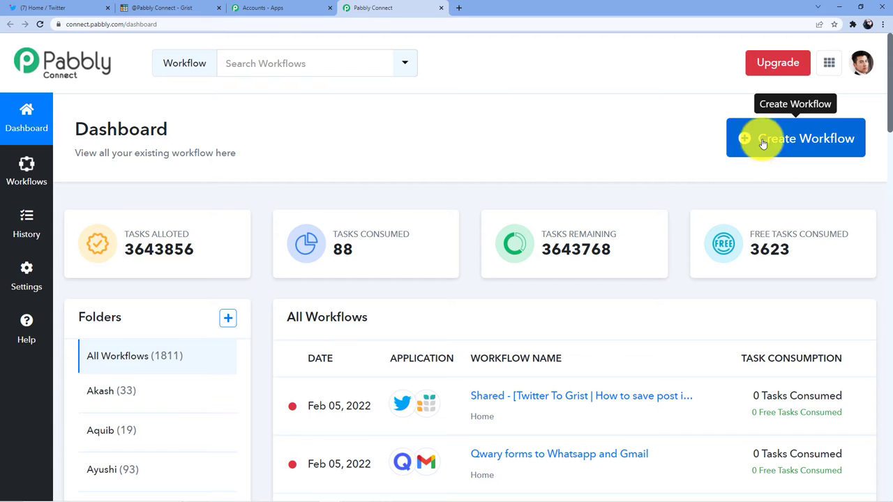
left_click(757, 140)
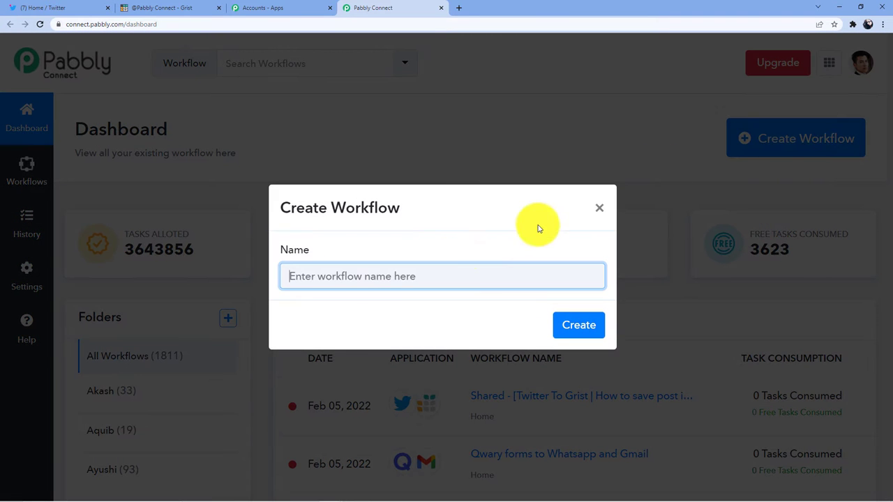
left_click(391, 279)
type("Twitter to Grist")
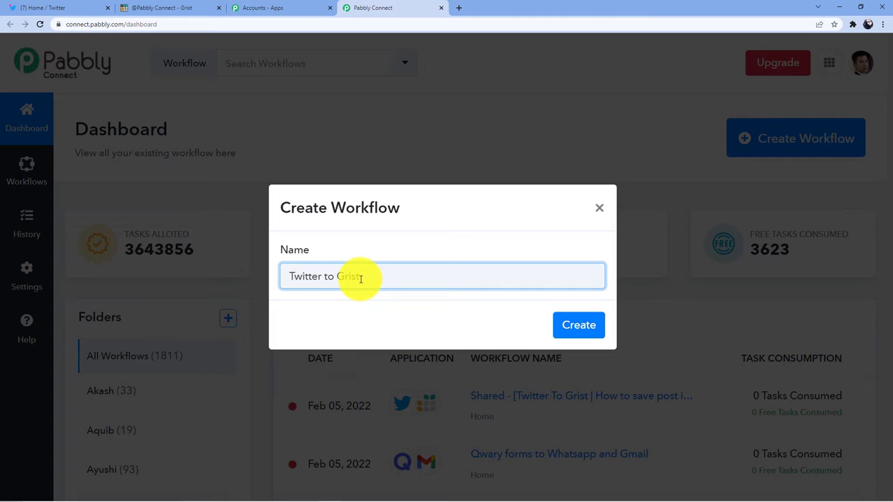
left_click(577, 324)
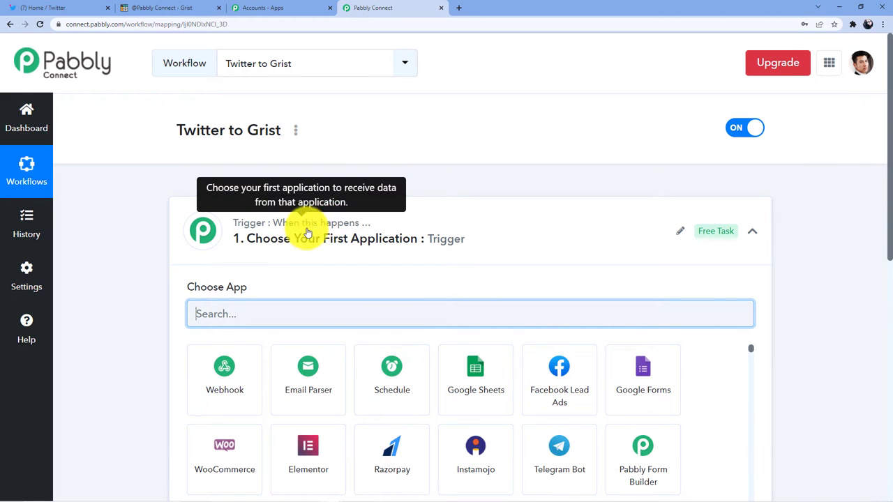
- Search the trigger's app list for 'Twitte' and choose Twitter as the trigger app
scroll(328, 232, "down", 4)
left_click(289, 323)
scroll(292, 300, "up", 4)
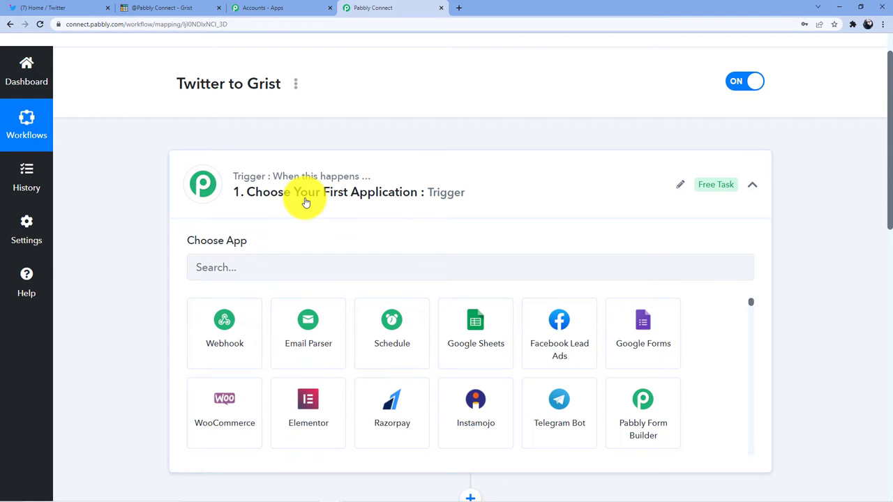
scroll(305, 201, "down", 4)
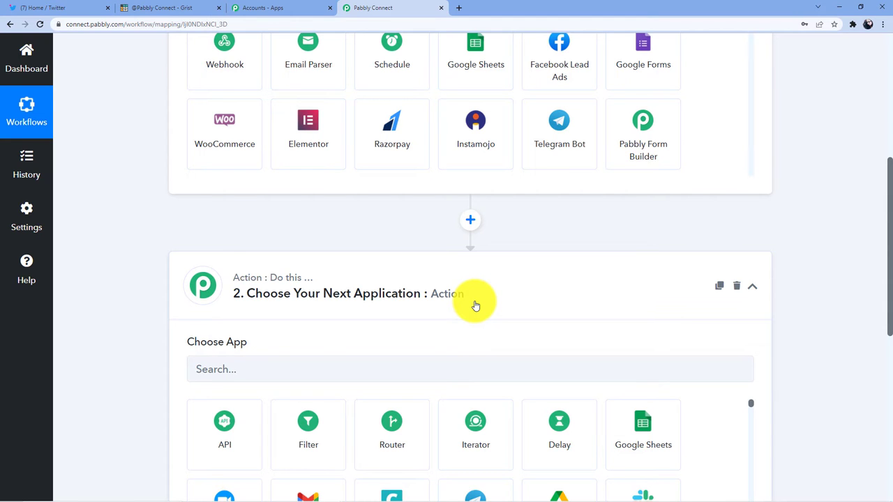
scroll(179, 342, "up", 5)
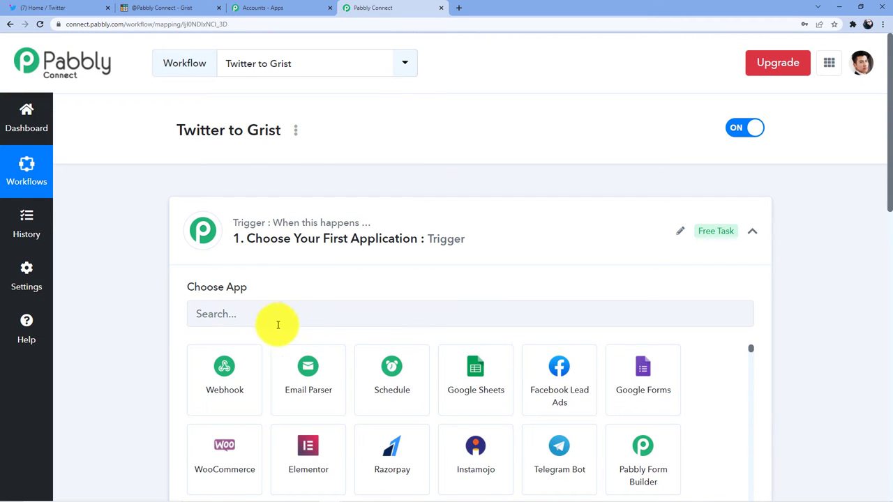
left_click(275, 322)
scroll(295, 359, "down", 4)
scroll(282, 354, "up", 2)
scroll(282, 354, "up", 3)
type("Twitter")
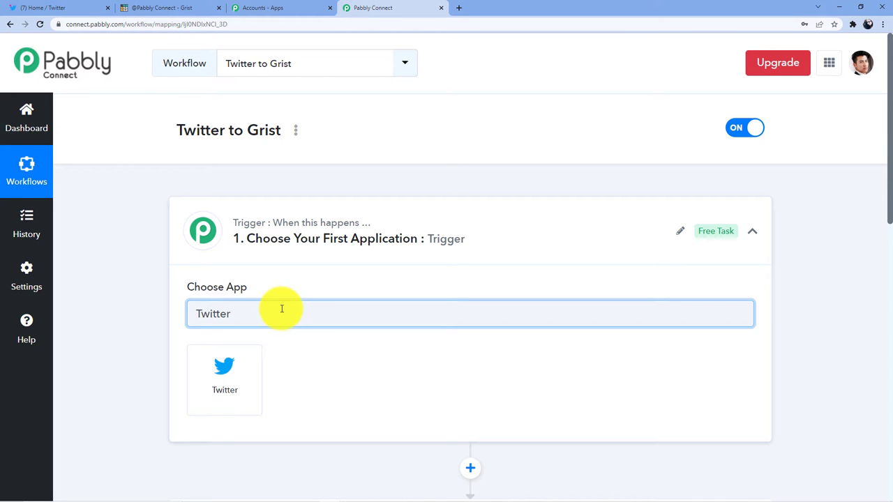
left_click(239, 355)
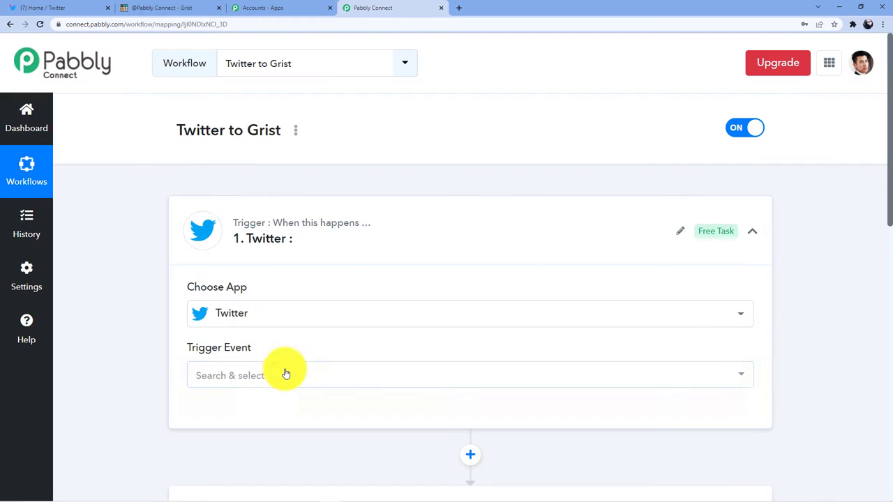
- Set the Twitter trigger event to New Tweet
left_click(276, 378)
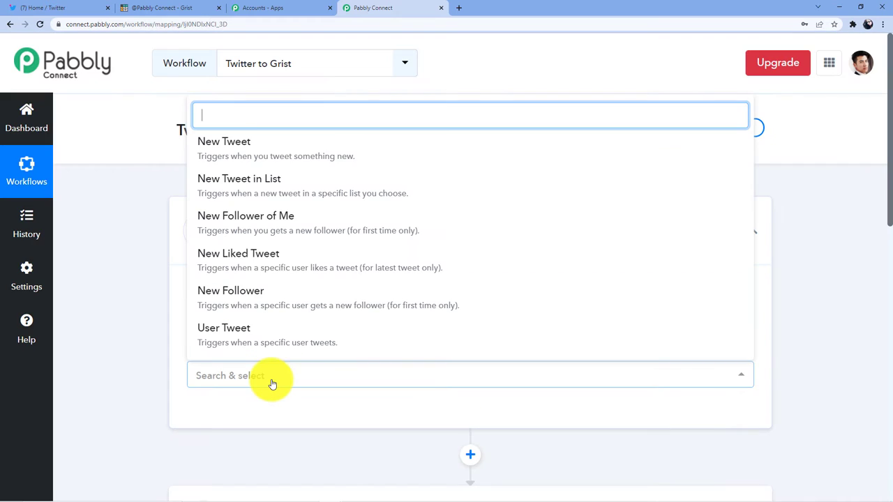
left_click(318, 150)
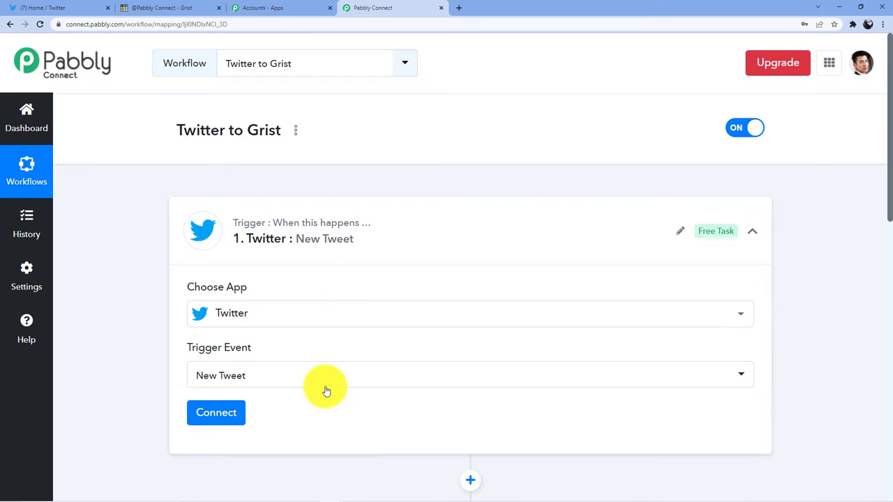
scroll(349, 334, "down", 2)
- Delete the existing Twitter connection, even though another workflow uses it
left_click(225, 316)
left_click(851, 343)
left_click(768, 383)
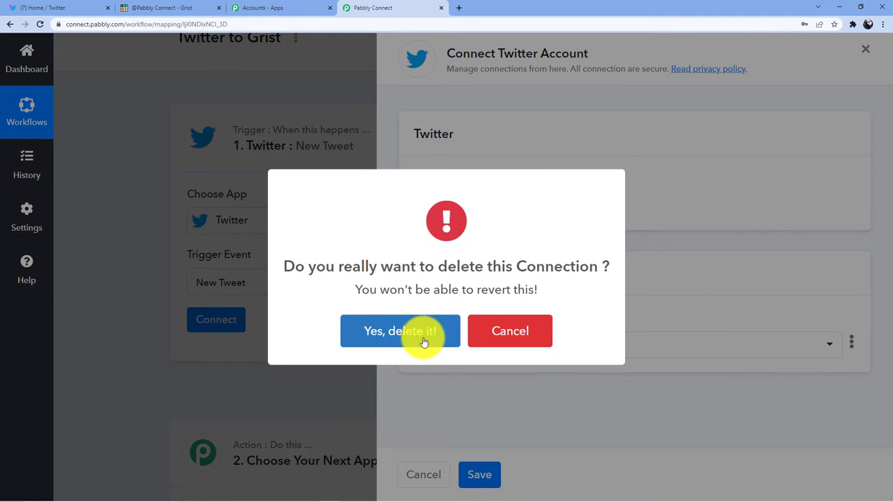
left_click(422, 337)
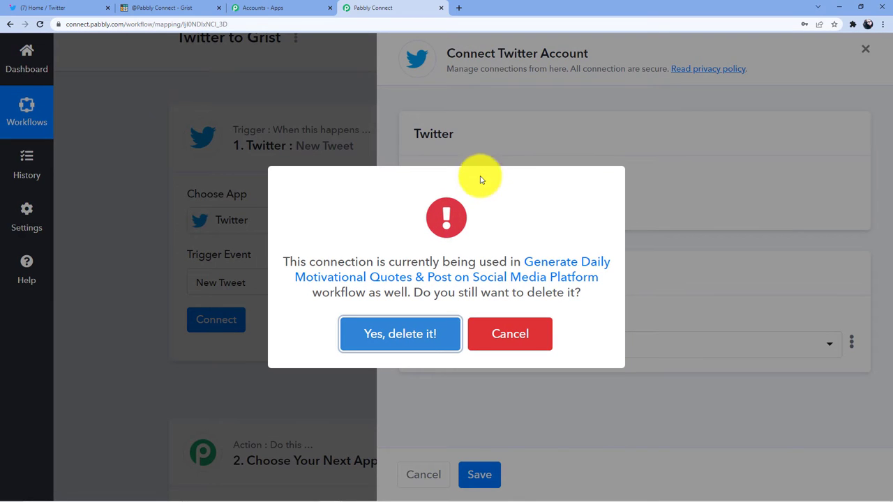
left_click(418, 323)
left_click(443, 328)
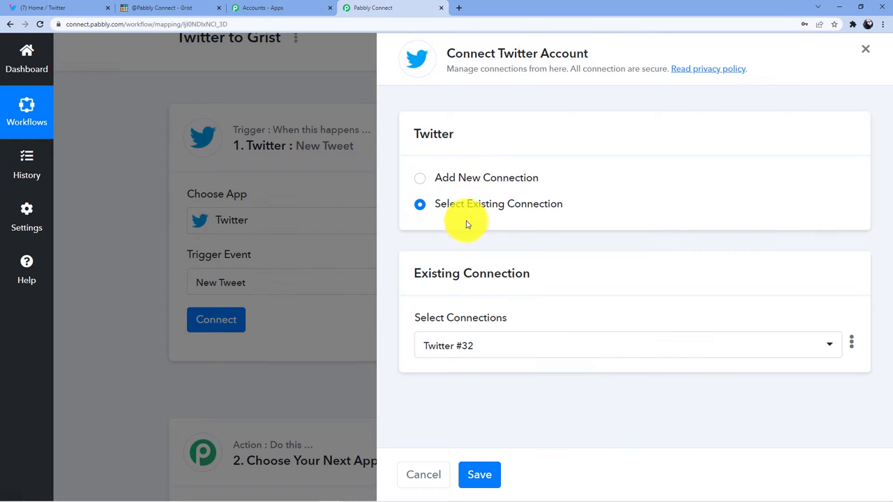
- Add and authorize a new Twitter connection, then view the Twitter home feed
left_click(462, 180)
left_click(471, 327)
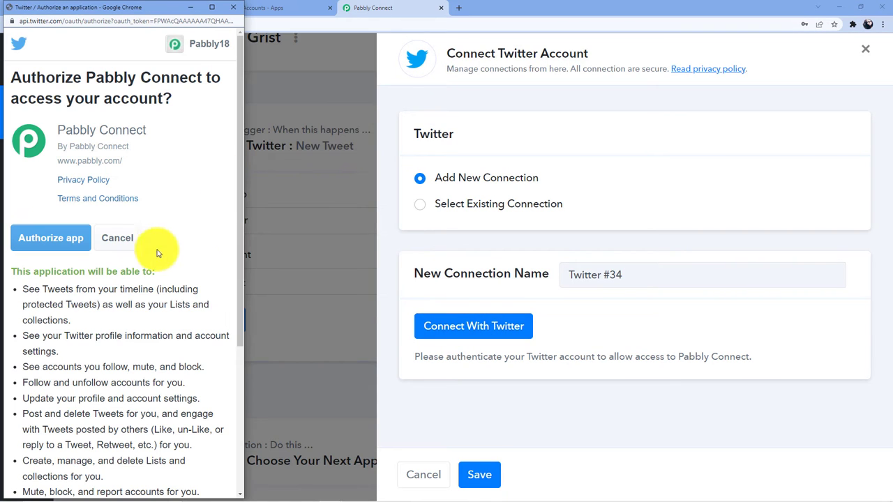
left_click(56, 241)
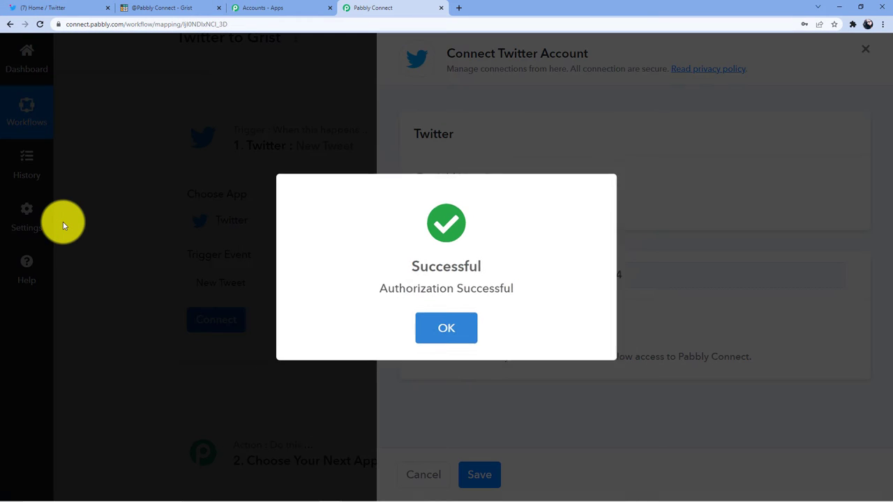
scroll(324, 289, "down", 2)
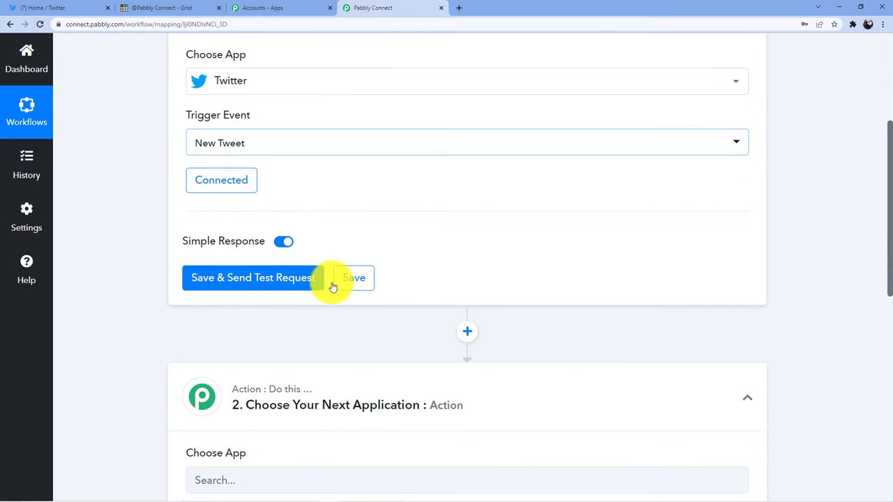
left_click(336, 282)
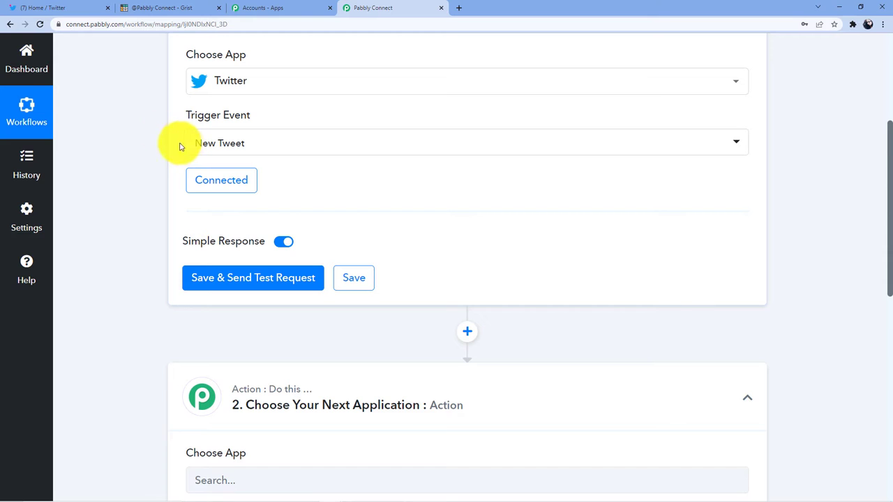
left_click(11, 7)
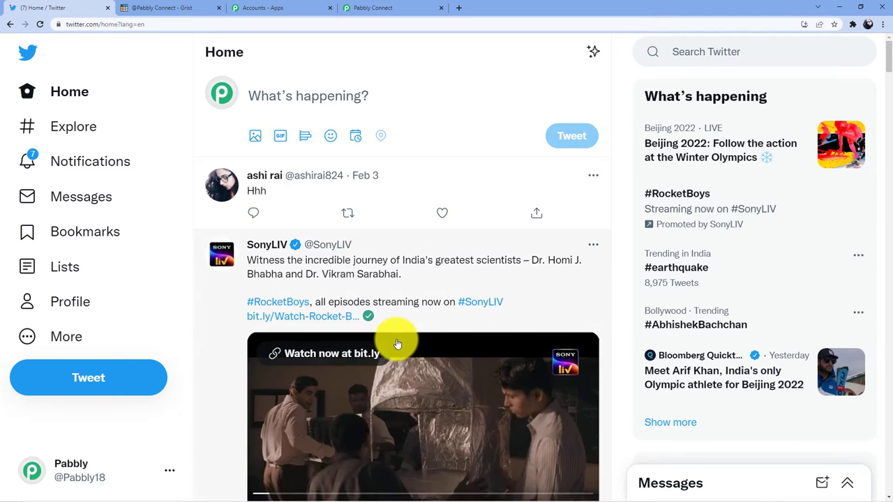
- Return to the Twitter to Grist workflow in Pabbly Connect
left_click(375, 6)
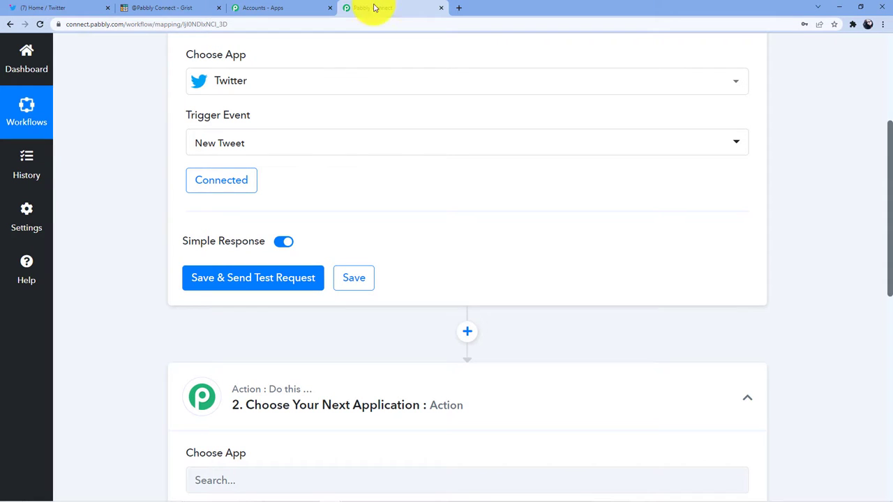
- Save the trigger, fetch a sample tweet, and look through the Response Received data
left_click(235, 279)
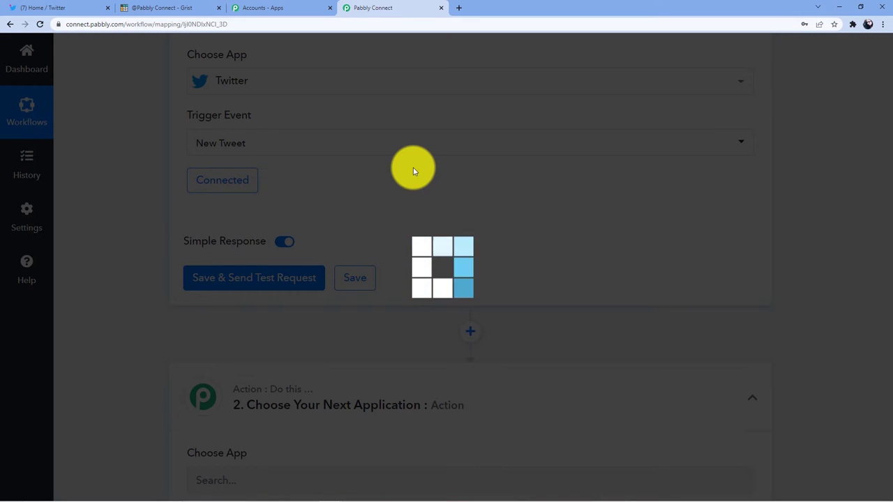
scroll(393, 196, "down", 2)
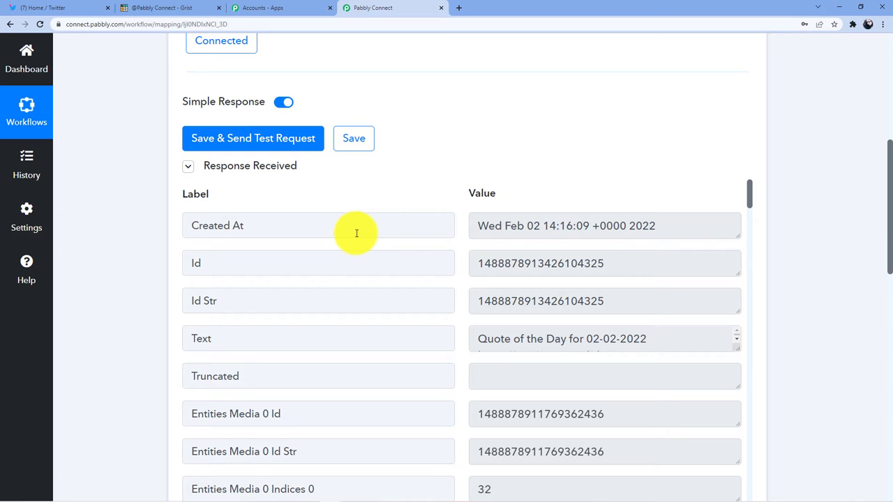
scroll(600, 255, "down", 2)
left_click_drag(738, 257, 535, 275)
scroll(537, 318, "up", 3)
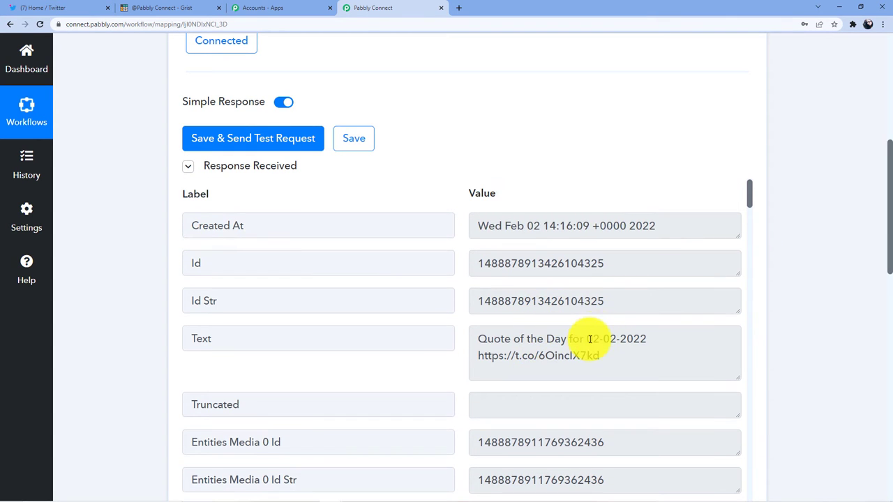
scroll(510, 326, "down", 1)
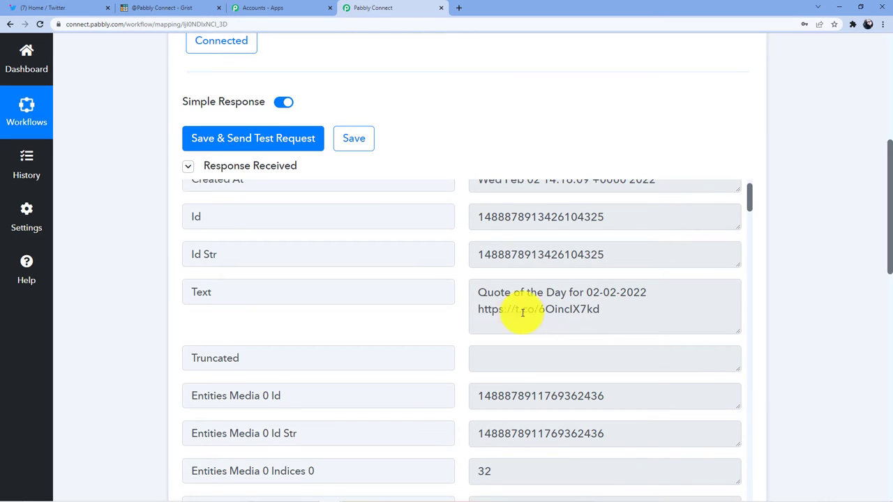
mouse_move(599, 309)
left_mouse_down()
mouse_move(478, 313)
mouse_move(608, 311)
left_mouse_up()
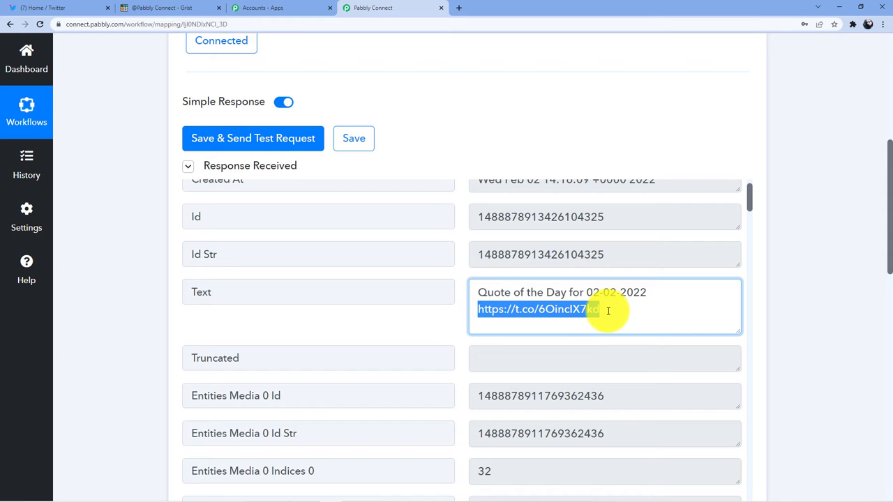
left_click(578, 317)
scroll(572, 328, "up", 5)
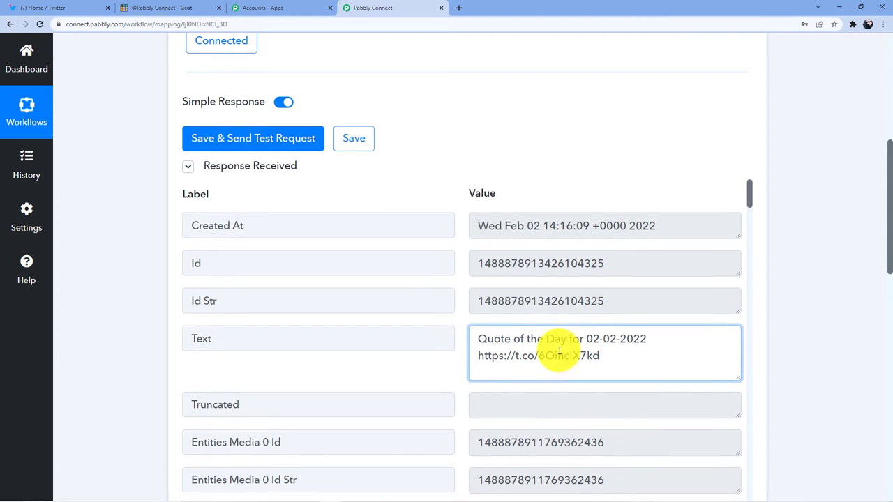
scroll(481, 359, "down", 2)
scroll(538, 379, "up", 2)
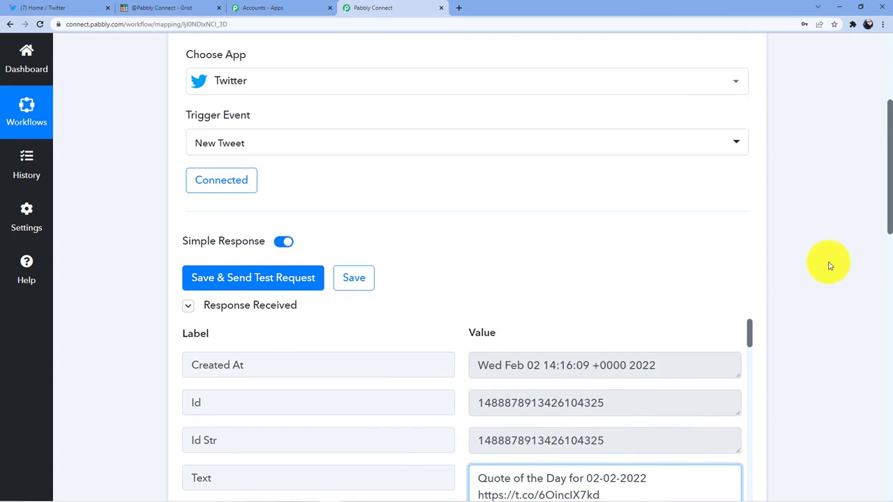
scroll(823, 259, "down", 2)
scroll(579, 307, "down", 2)
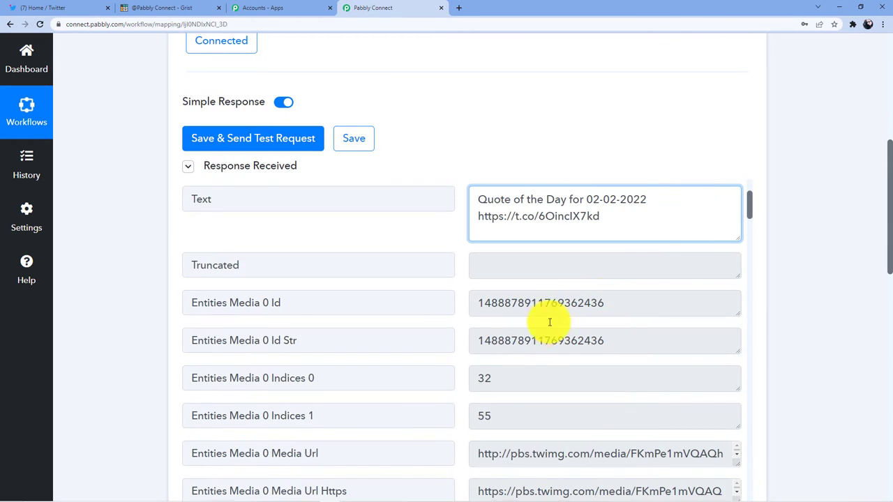
scroll(514, 321, "down", 3)
scroll(536, 358, "up", 3)
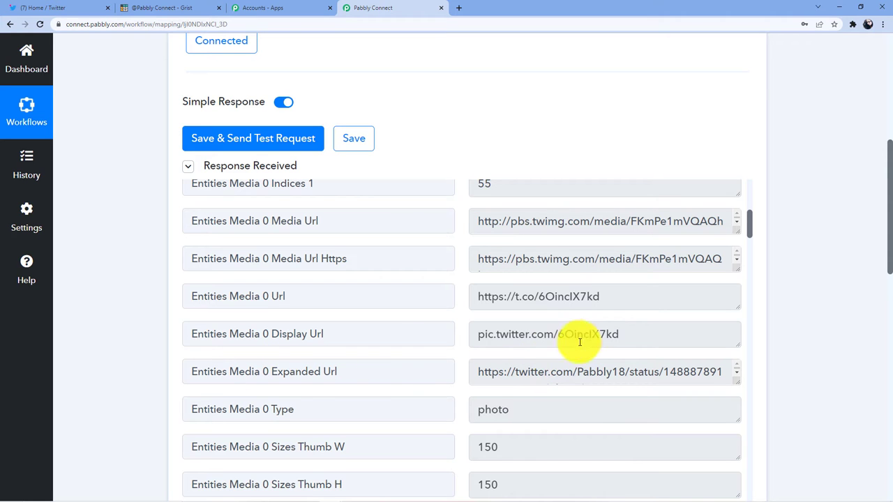
scroll(285, 370, "up", 2)
scroll(286, 374, "up", 3)
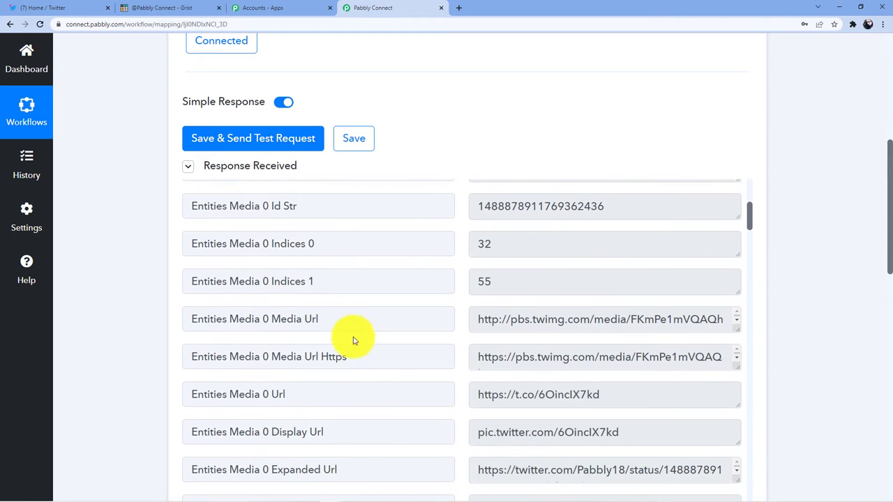
scroll(519, 272, "up", 2)
scroll(658, 295, "down", 2)
left_click_drag(888, 209, 891, 286)
scroll(607, 265, "down", 3)
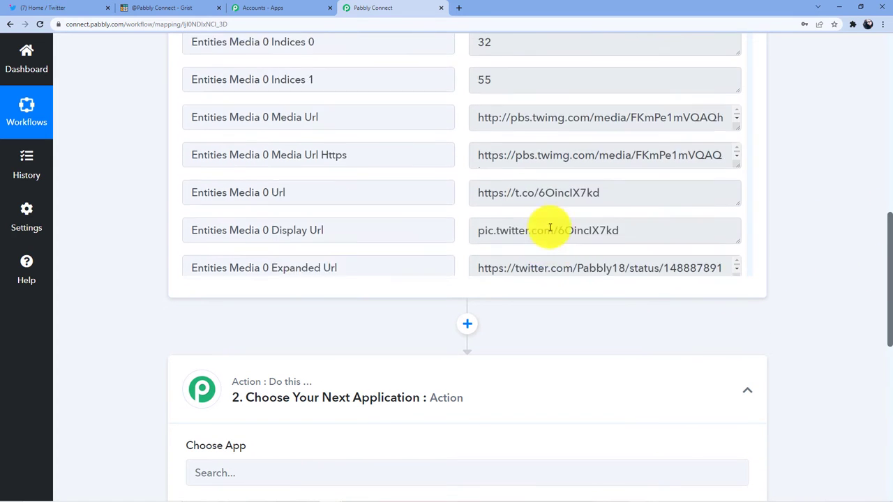
scroll(513, 224, "down", 10)
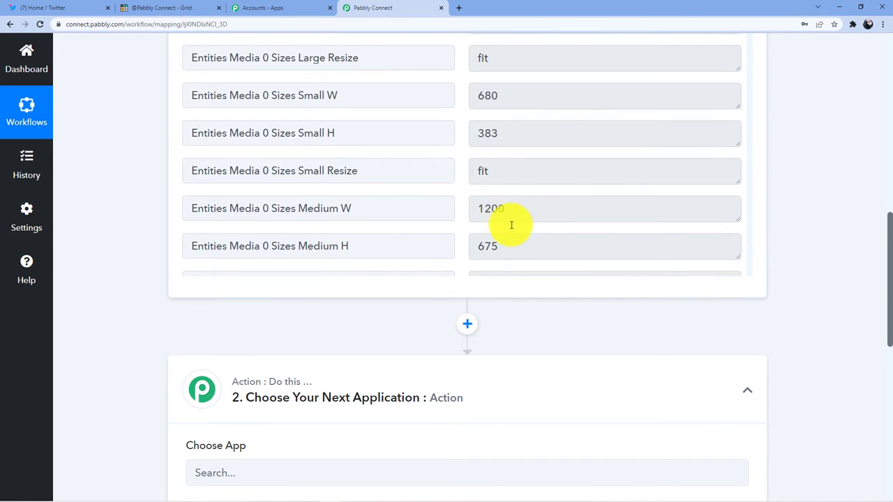
scroll(532, 204, "up", 4)
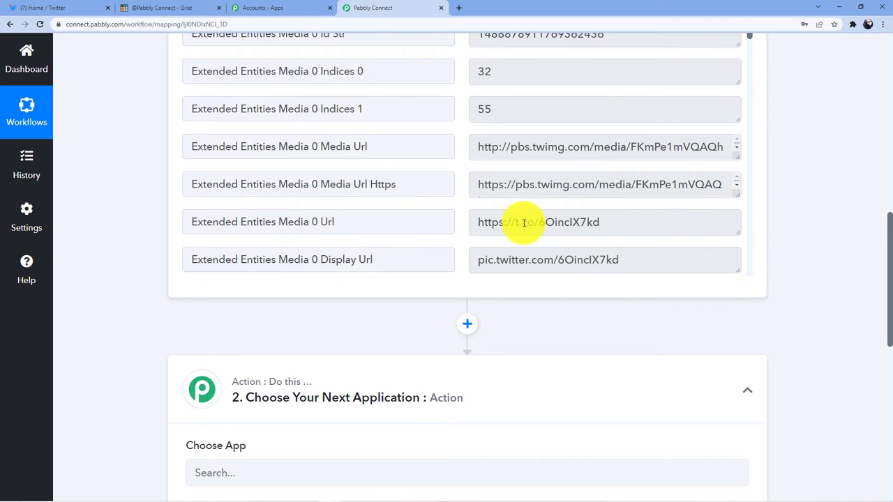
scroll(524, 202, "down", 2)
scroll(802, 209, "down", 1)
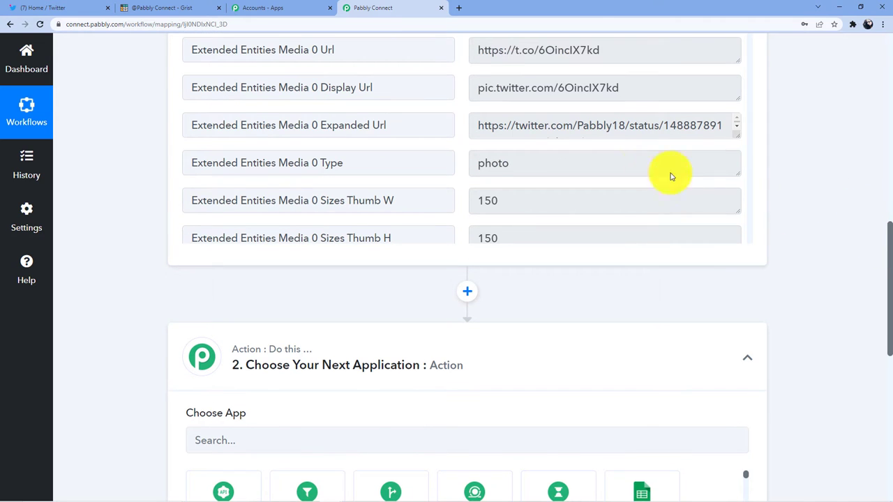
- Copy the full Expanded Url value from the response into a new browser tab's address bar
left_click_drag(736, 142, 737, 168)
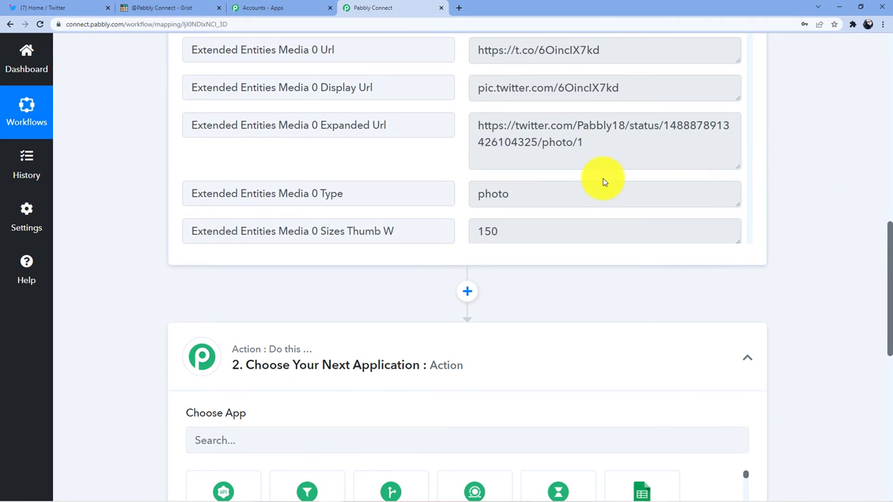
left_click_drag(476, 125, 574, 144)
right_click(549, 130)
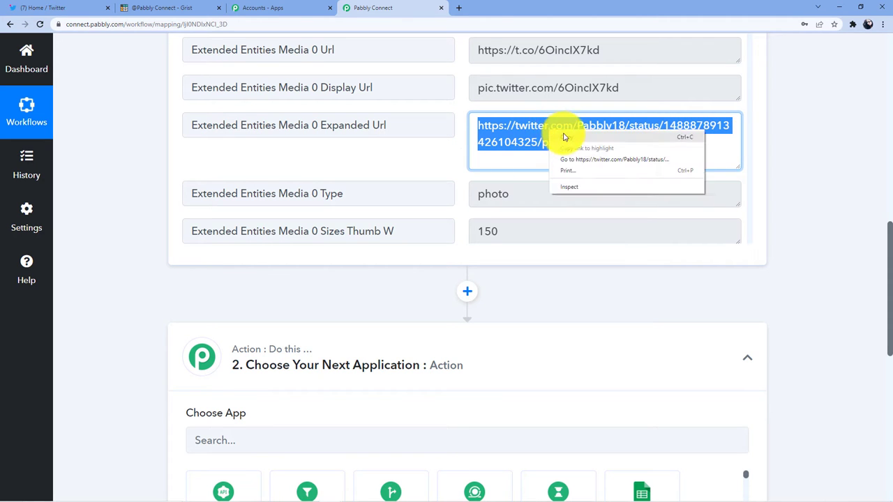
left_click(565, 137)
left_click(458, 8)
left_click(469, 26)
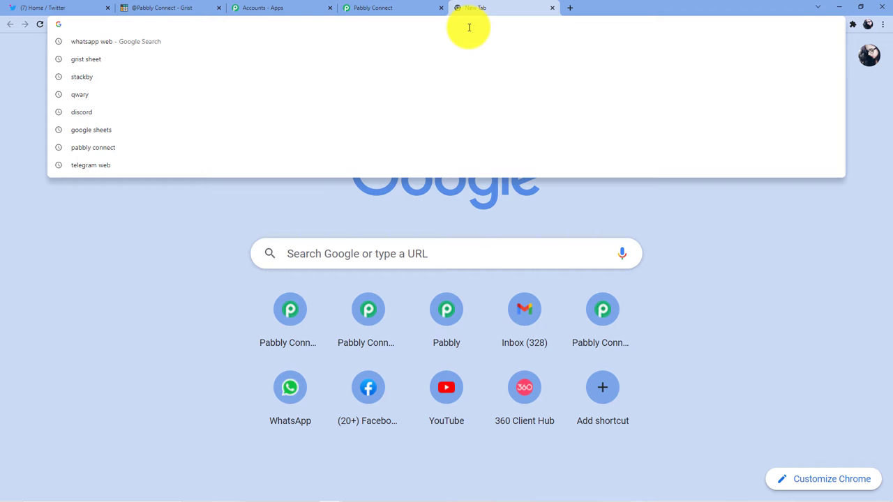
- Load the copied tweet URL to check the tweet, then close that tab
key("ctrl+v")
key("Return")
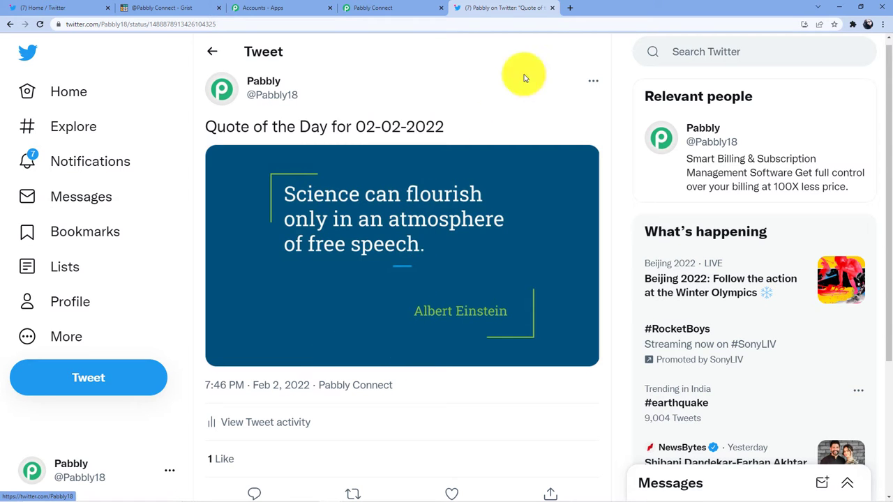
left_click(552, 7)
scroll(436, 265, "down", 2)
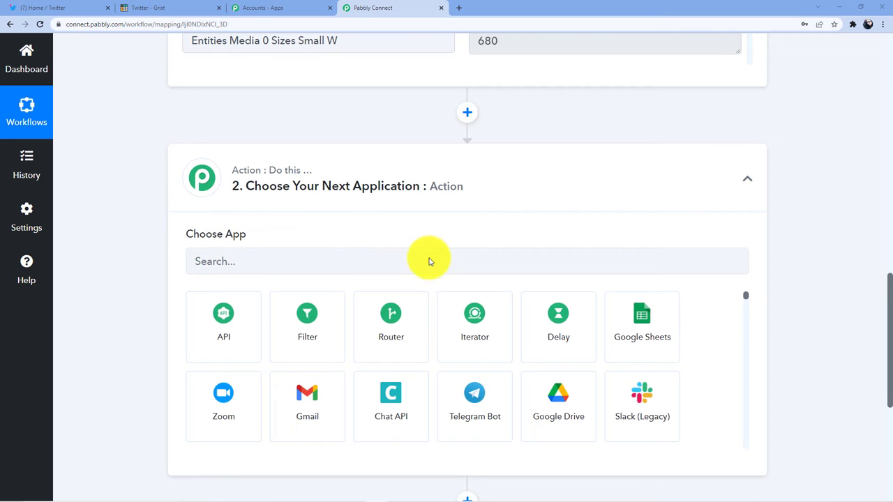
- Search 'Gri' and choose Grist as the action app
left_click(301, 262)
type("G")
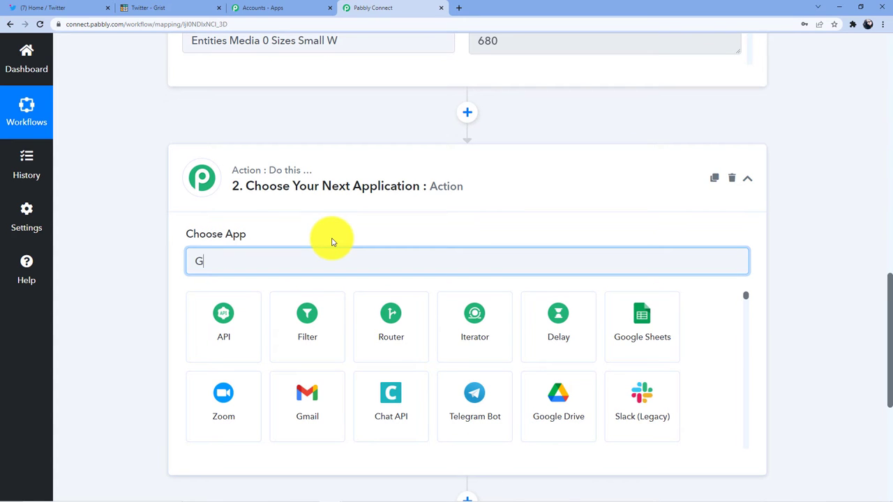
type("rist")
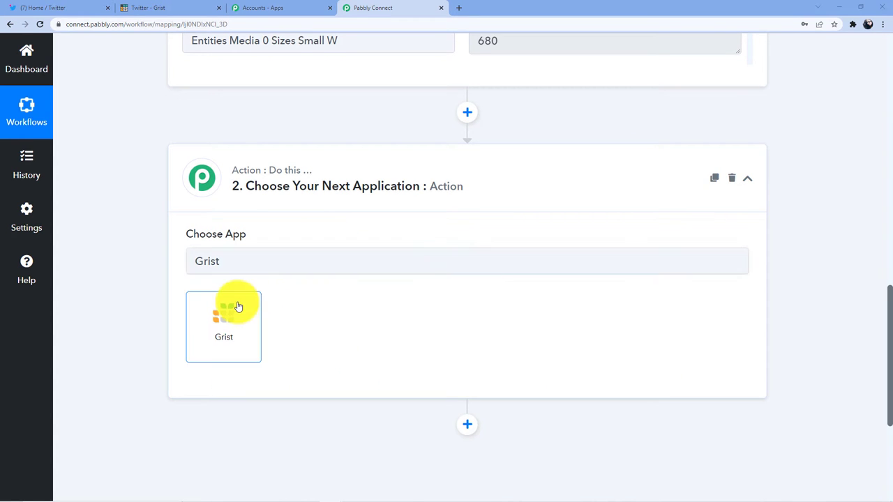
left_click(235, 305)
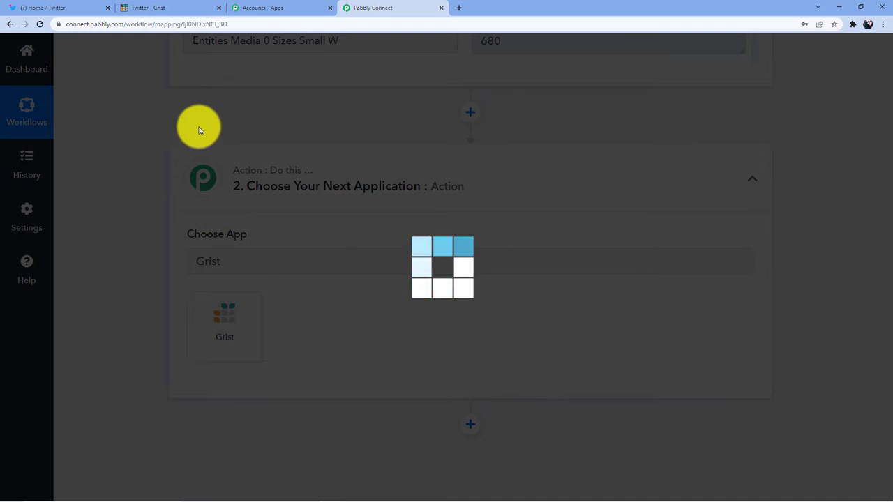
- Check the Grist table's Tweet and Time columns, then list Grist's action events
left_click(165, 7)
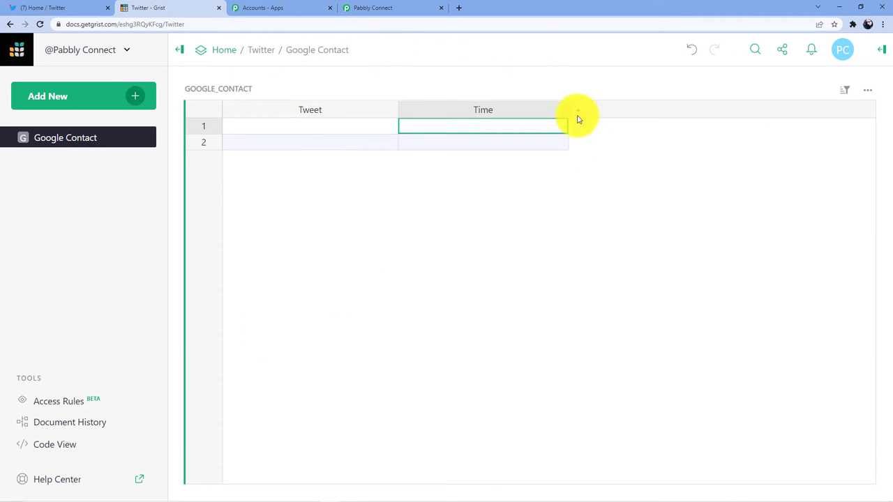
left_click(323, 131)
left_click(493, 129)
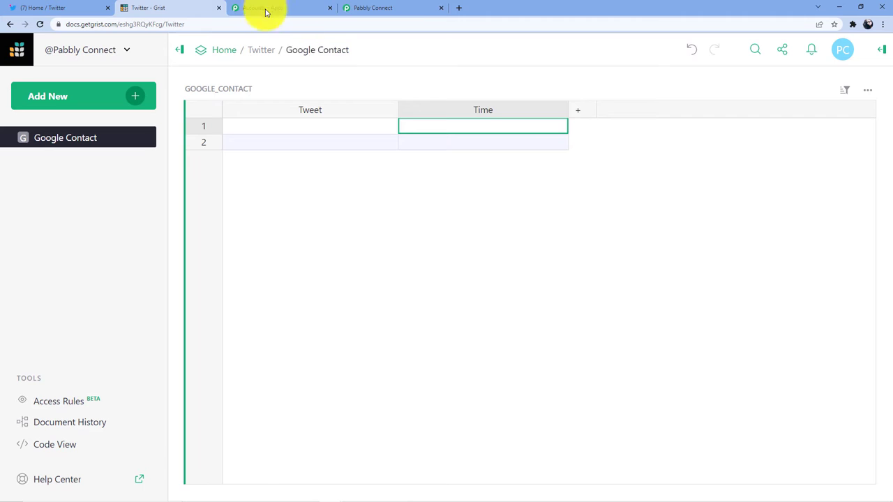
left_click(414, 8)
left_click(284, 323)
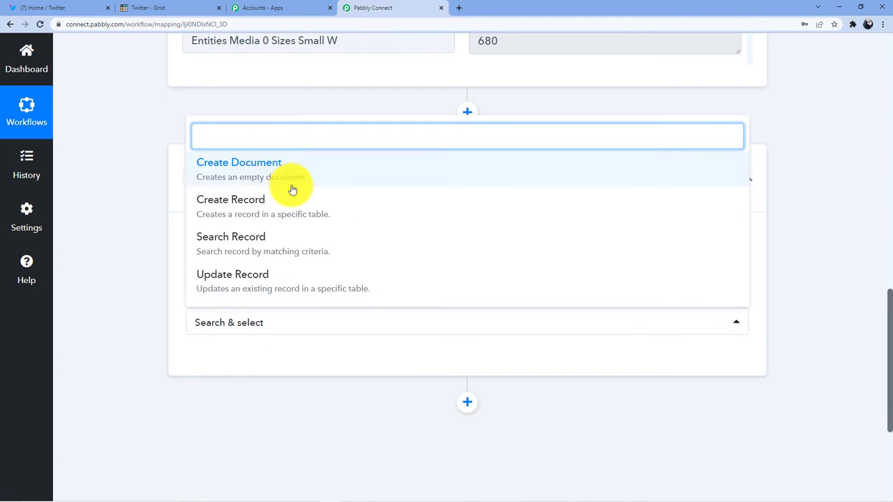
- Choose Create Record as the Grist action event
scroll(293, 189, "down", 1)
scroll(311, 183, "down", 3)
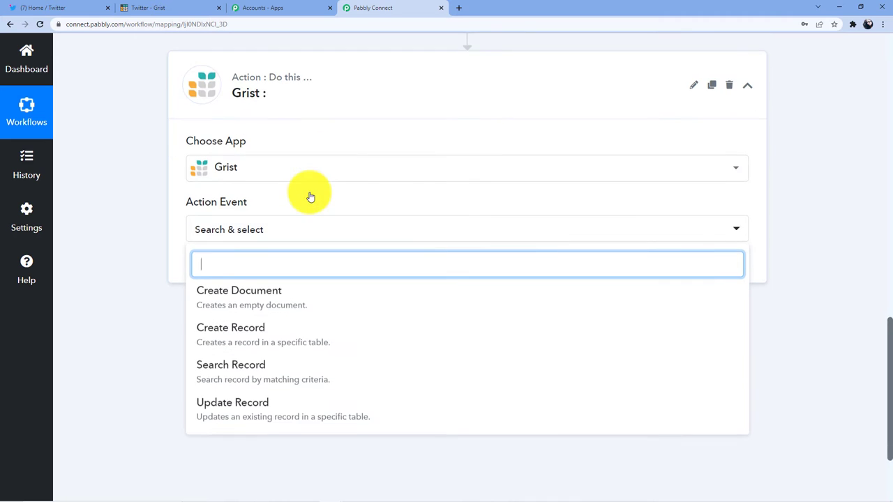
left_click(273, 260)
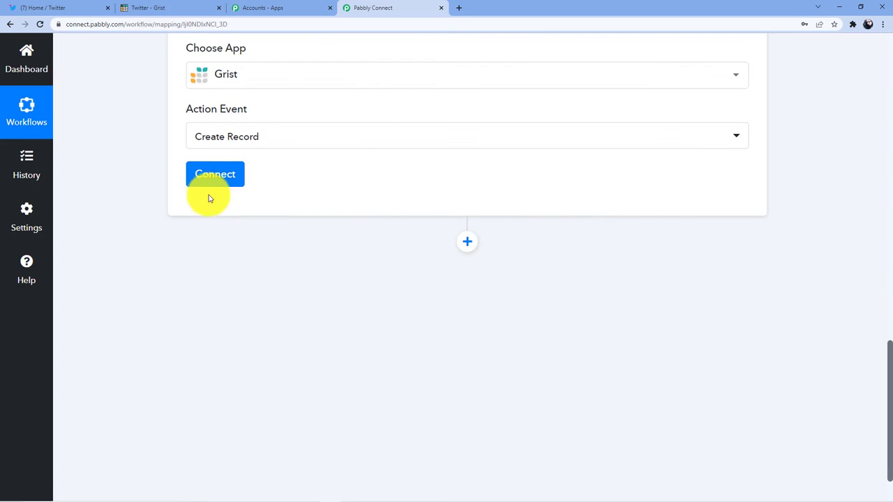
- Start deleting the existing Grist #12 account connection
left_click(210, 183)
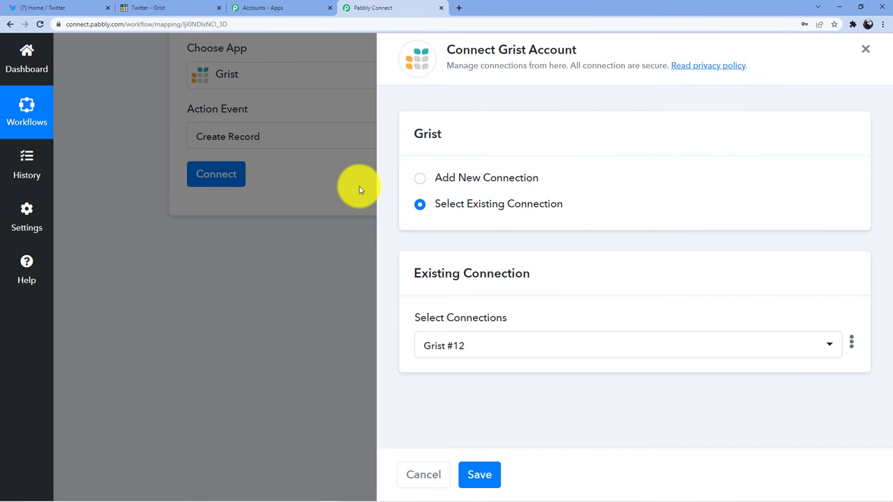
left_click(851, 343)
left_click(772, 393)
left_click(426, 328)
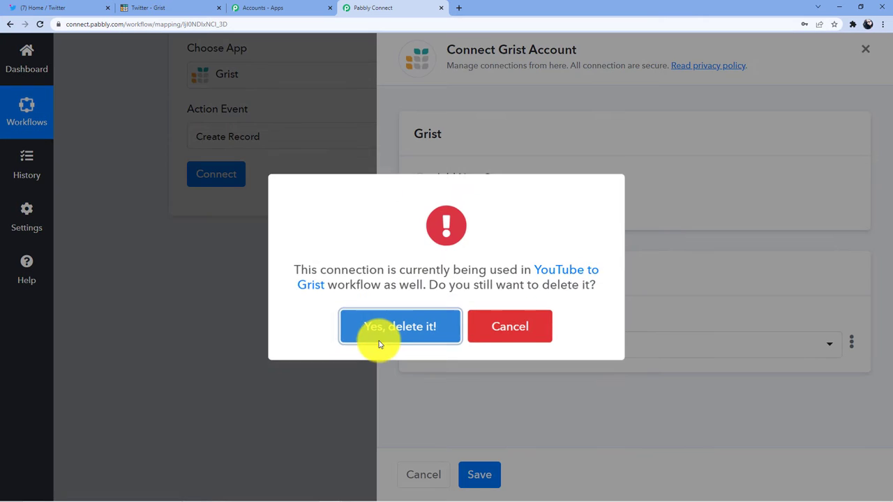
- Finish deleting the old Grist connection and choose Add New Connection
left_click(392, 333)
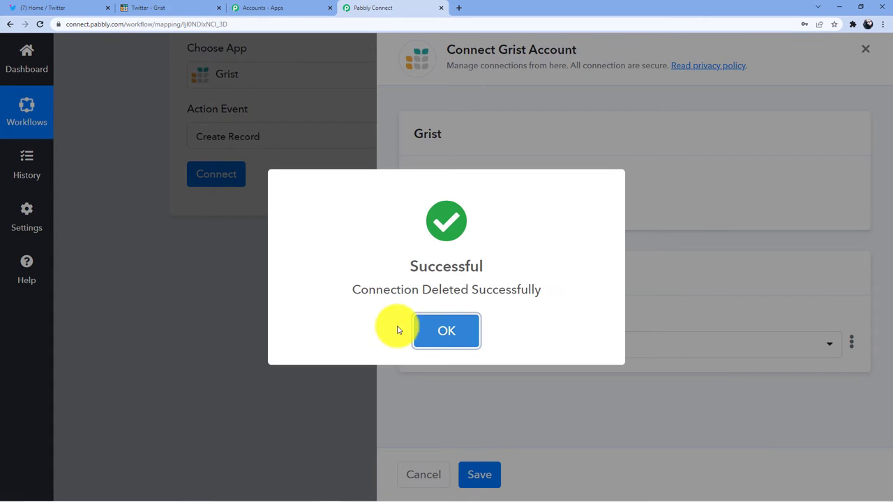
left_click(441, 328)
left_click(457, 179)
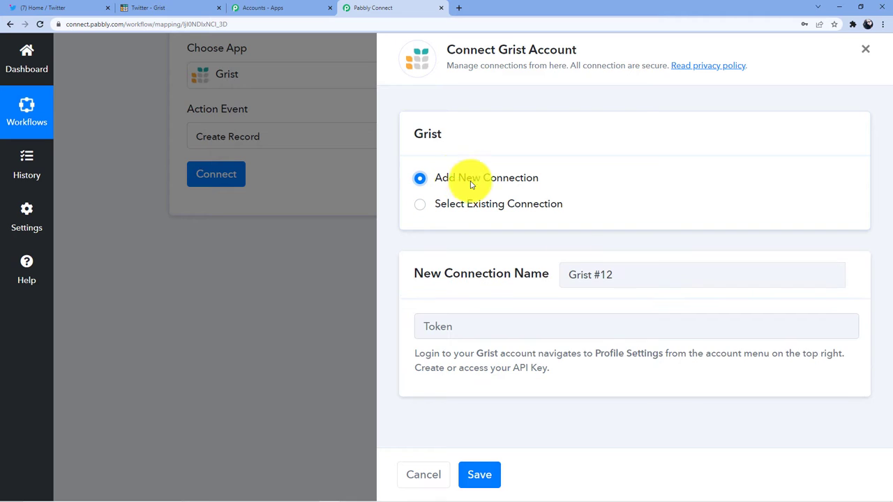
- Review the Grist #12 connection's Token field and API key hints, then view the Grist document
left_click_drag(650, 275, 514, 276)
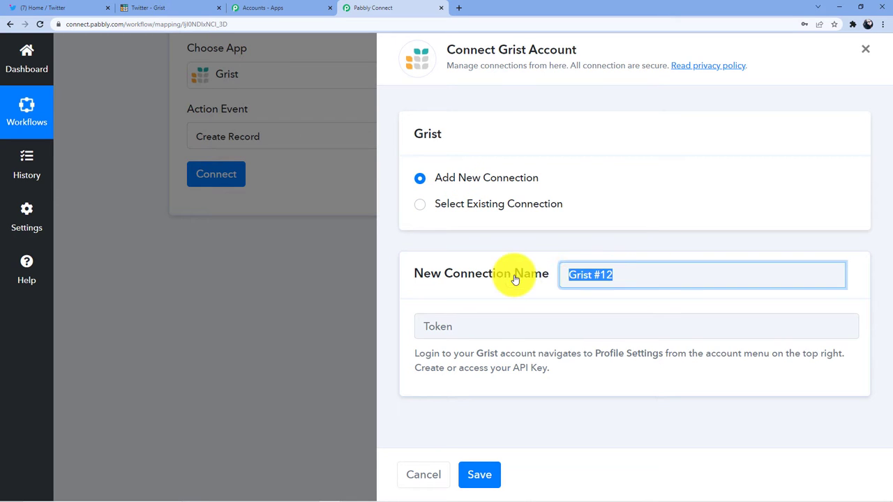
left_click(460, 327)
left_click(466, 302)
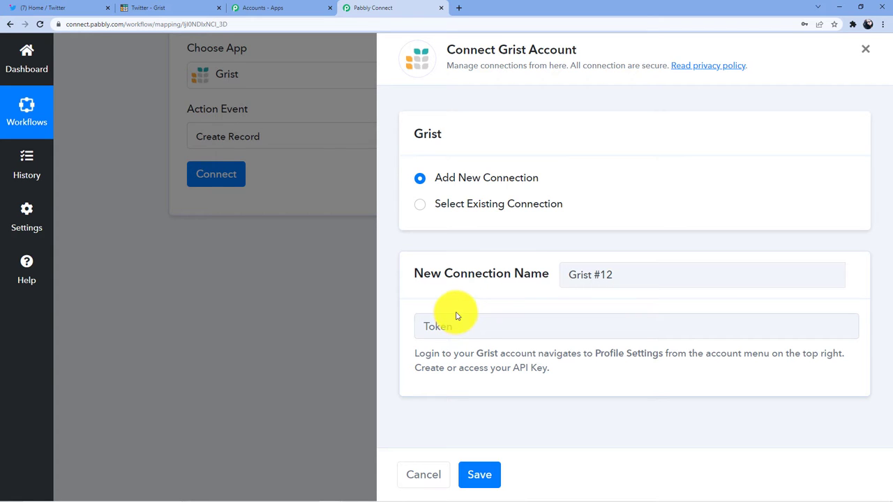
left_click_drag(419, 353, 819, 356)
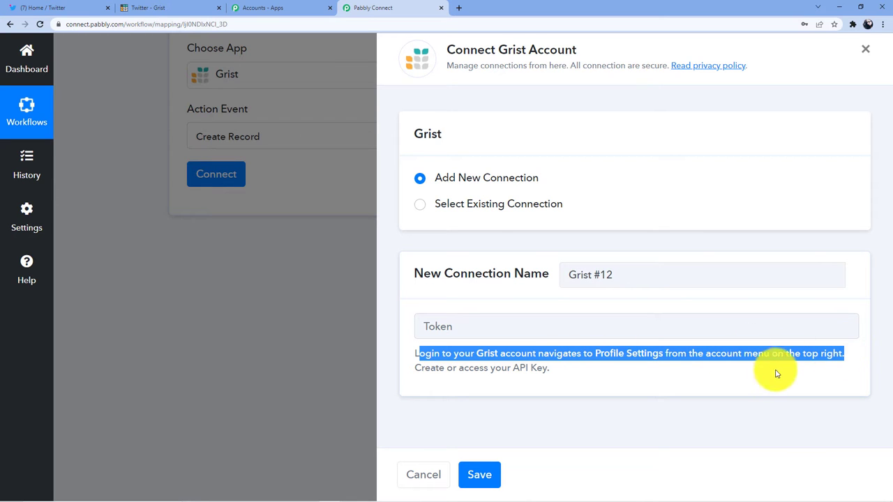
left_click_drag(425, 368, 551, 369)
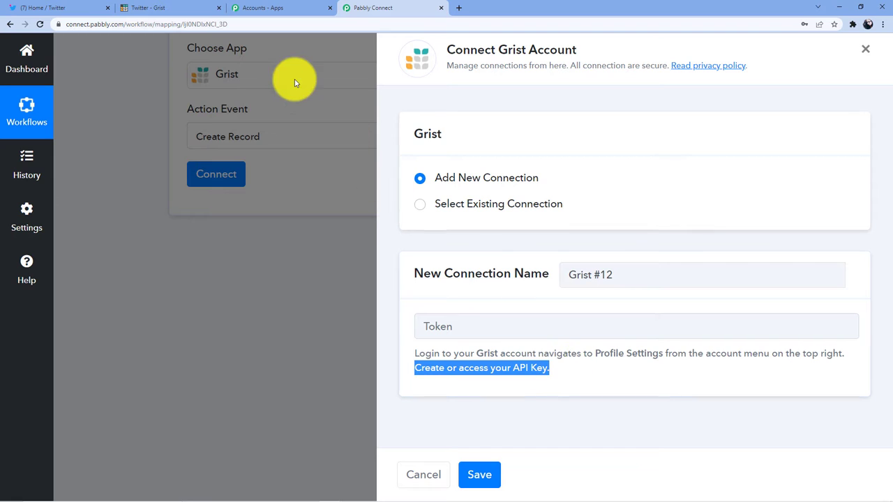
left_click(141, 5)
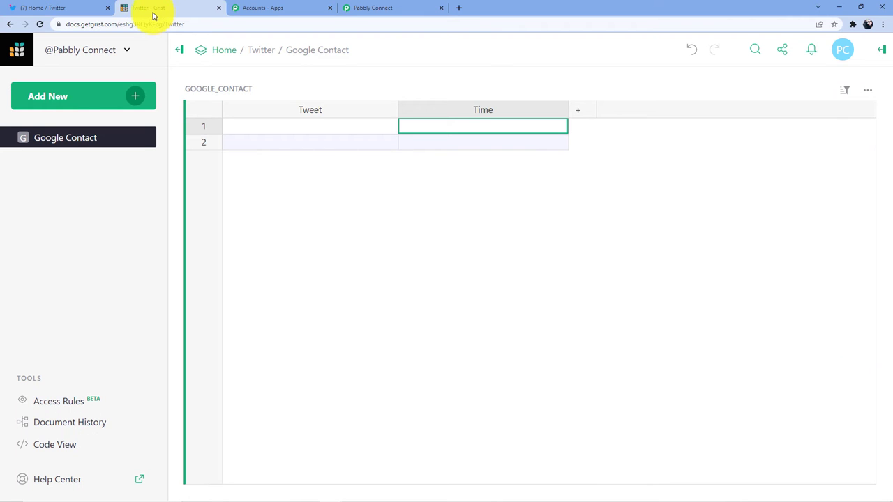
- Copy the API key from Grist's Profile Settings and put focus in Pabbly Connect's Token field
left_click(844, 52)
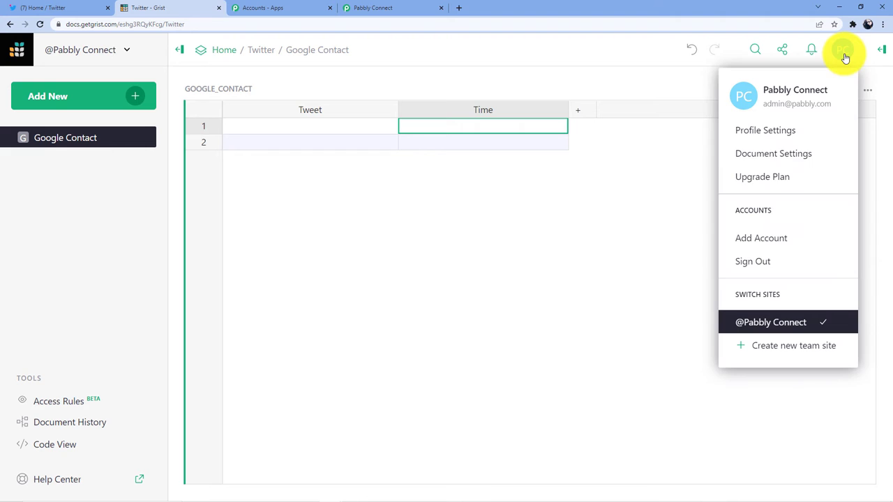
left_click(769, 138)
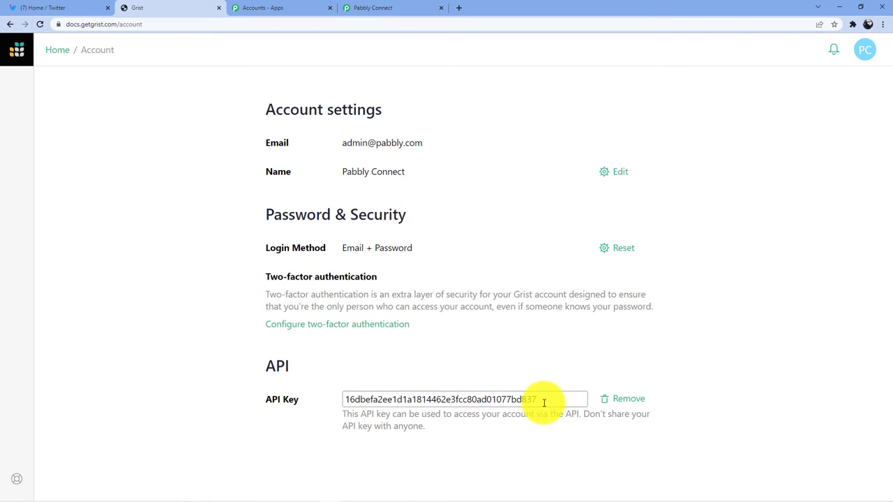
double_click(355, 399)
right_click(377, 400)
left_click(394, 411)
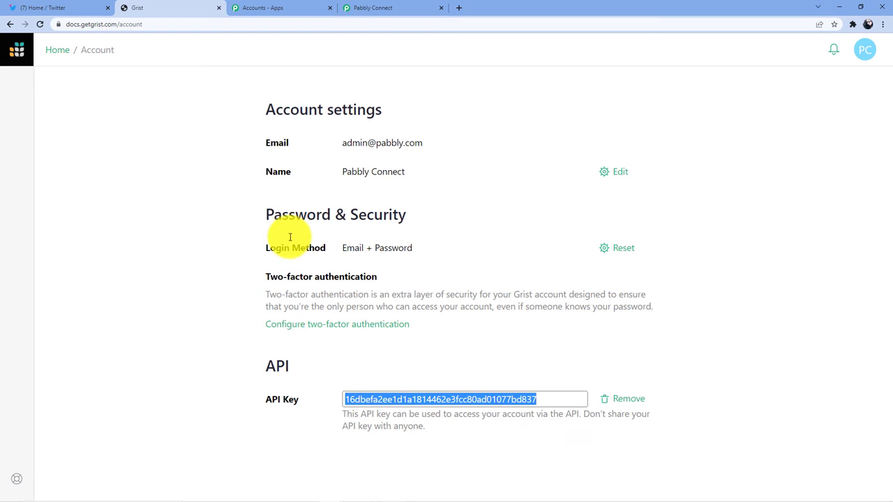
left_click(362, 5)
left_click(483, 321)
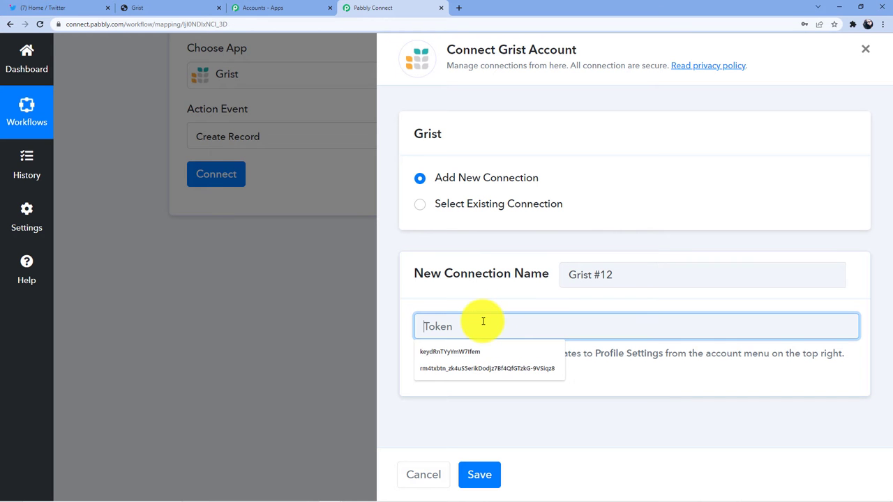
- Paste the copied Grist API key as the token and save the Grist connection
key("ctrl+v")
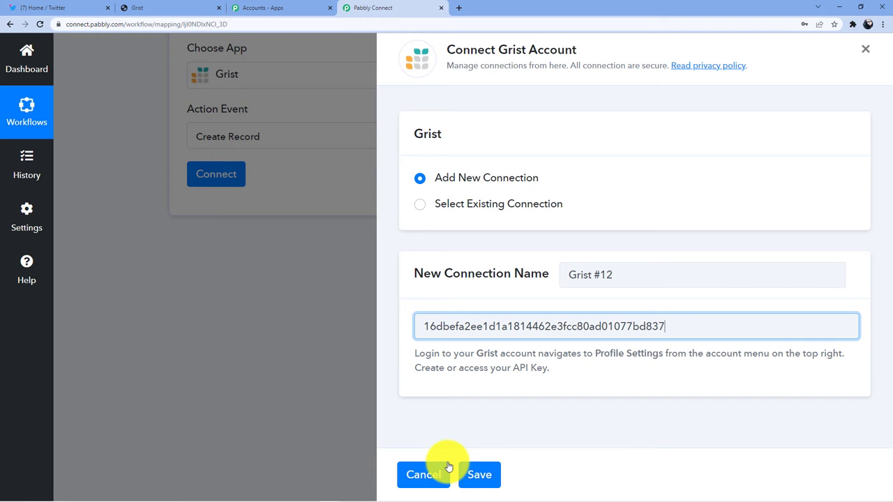
left_click_drag(415, 353, 568, 375)
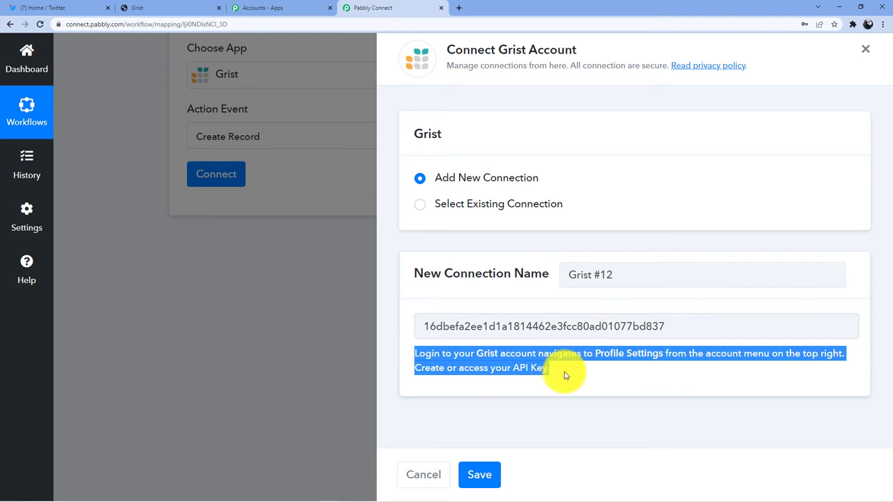
left_click(486, 477)
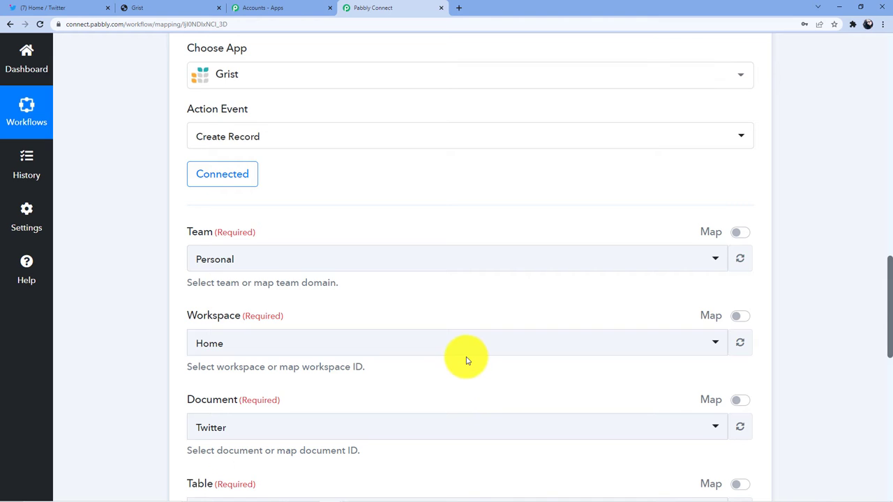
- Check the Team dropdown and leave it set to Personal
left_click_drag(211, 285, 349, 285)
left_click(309, 284)
triple_click(207, 285)
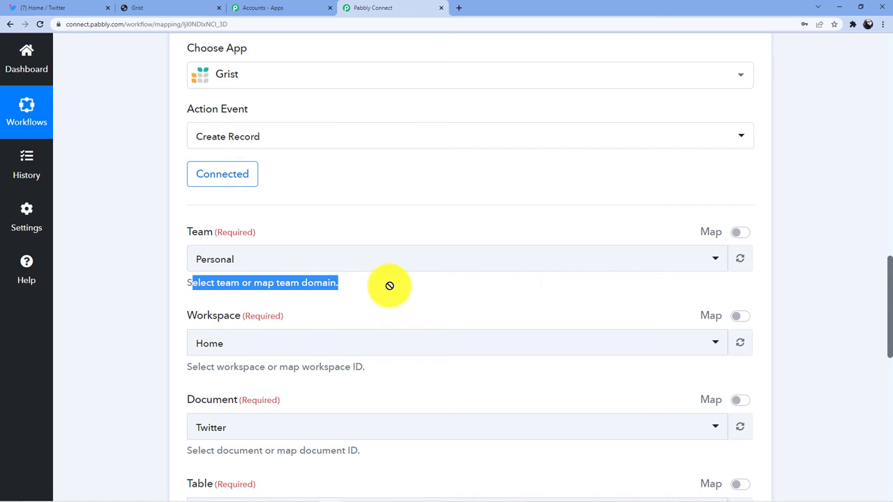
left_click(270, 255)
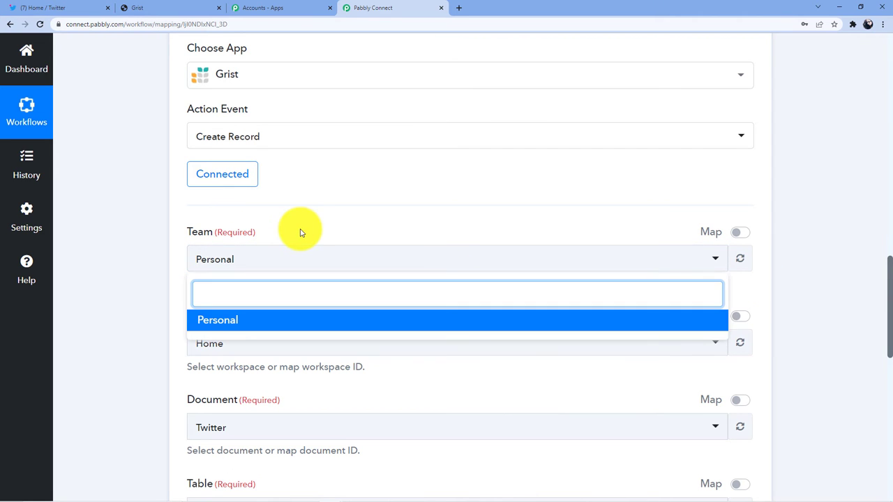
left_click(300, 232)
scroll(303, 233, "down", 2)
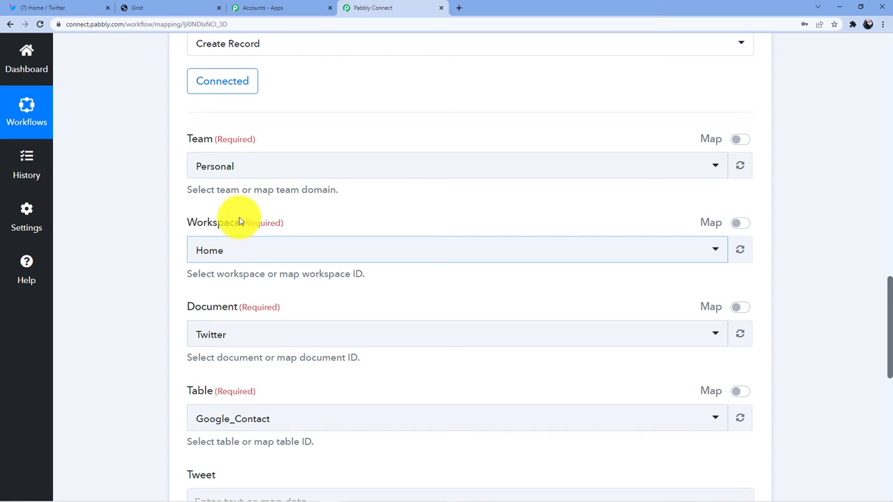
left_click(220, 248)
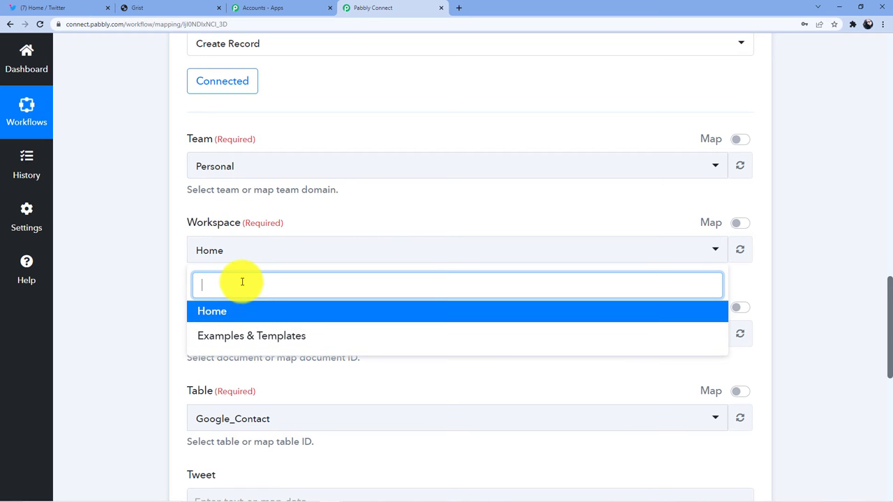
left_click(243, 253)
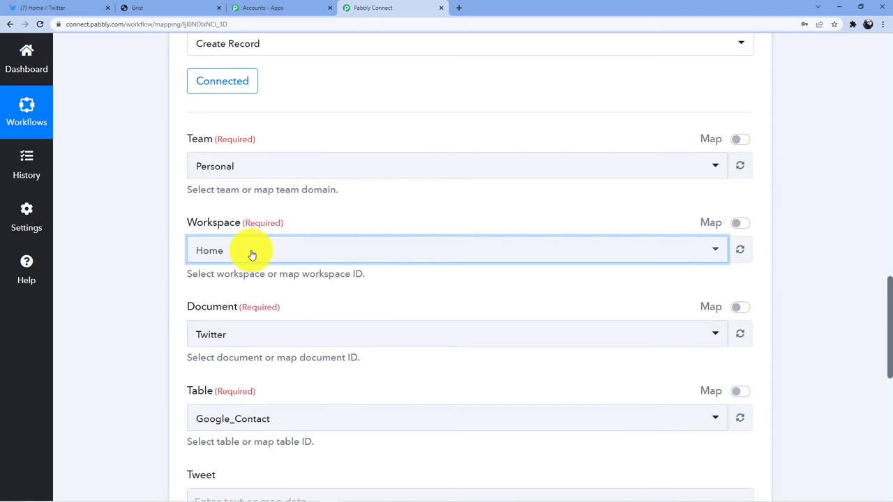
left_click(204, 8)
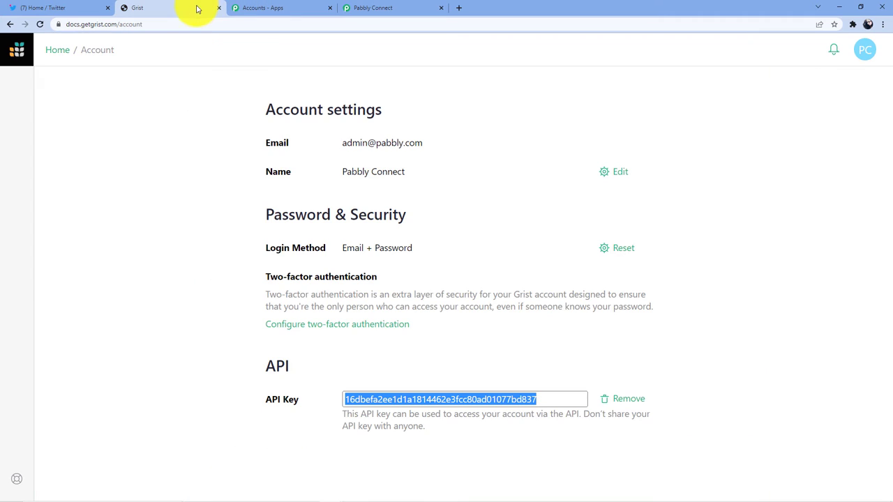
- Open the Twitter document from Grist's All Documents list, then go back to the Pabbly workflow
left_click(17, 49)
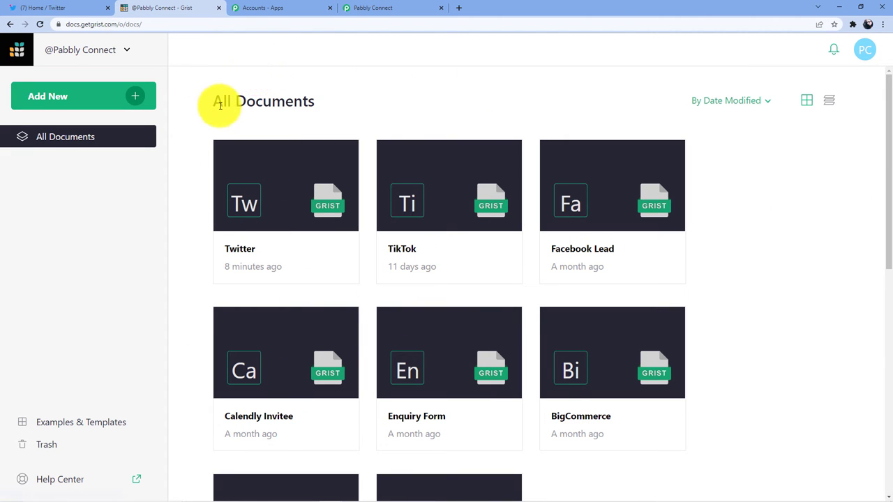
left_click(256, 199)
left_click(382, 6)
scroll(253, 314, "down", 2)
left_click(225, 237)
scroll(253, 327, "down", 3)
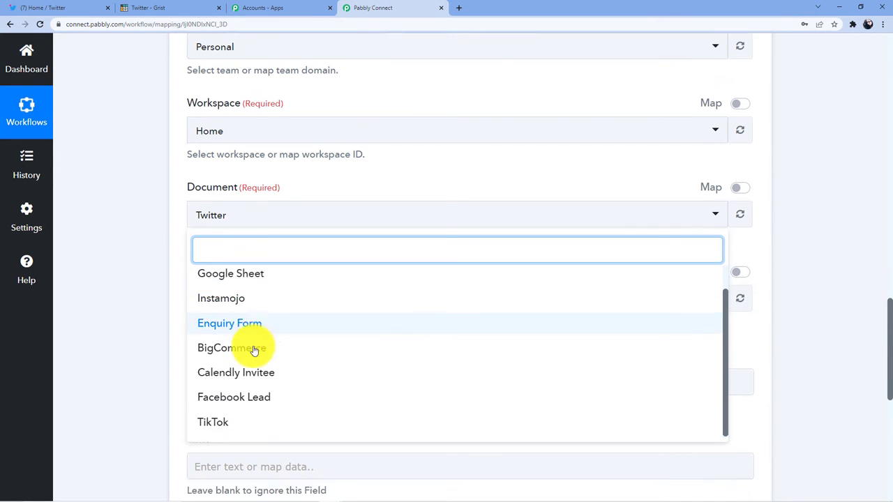
scroll(253, 355, "up", 3)
scroll(255, 350, "down", 2)
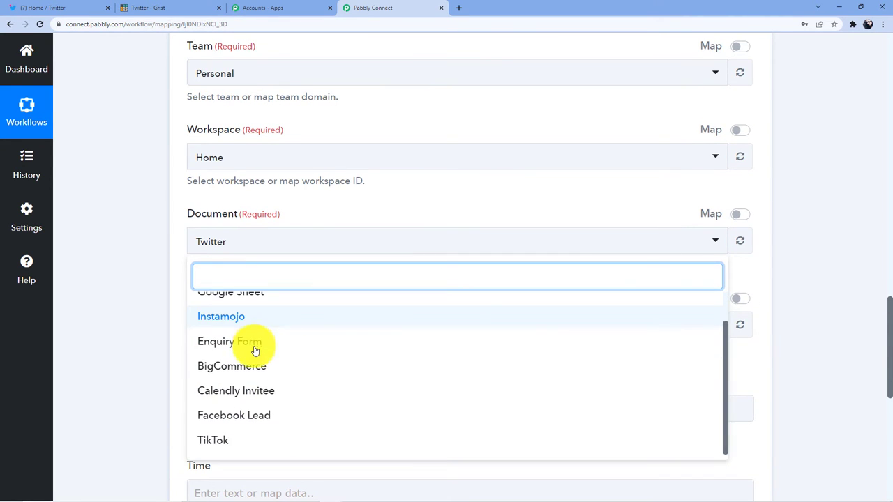
scroll(259, 412, "up", 2)
left_click(234, 302)
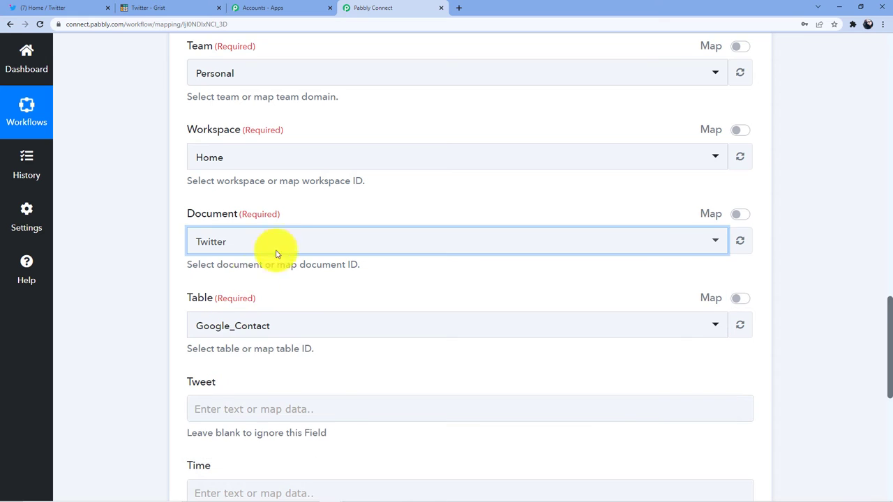
scroll(258, 265, "down", 2)
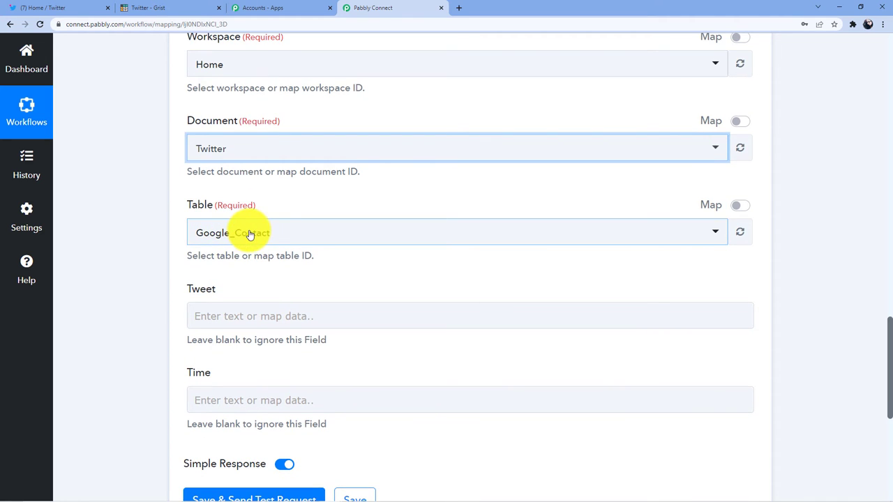
- Rename the Google Contact page in the Twitter document to 'Twitter', then go back to Pabbly Connect
left_click(177, 7)
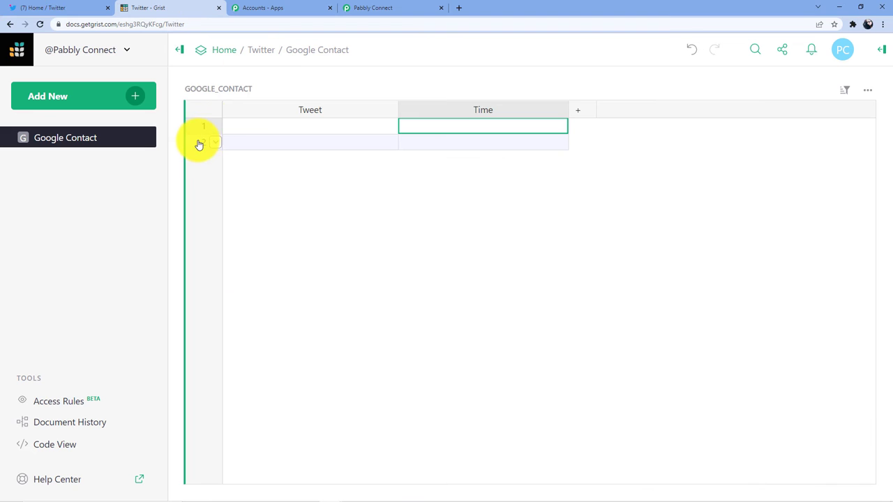
left_click(235, 88)
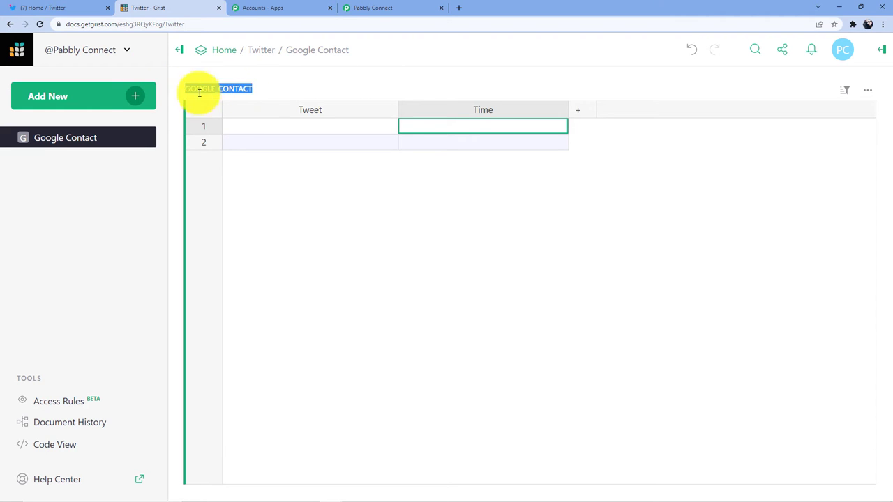
left_click(143, 138)
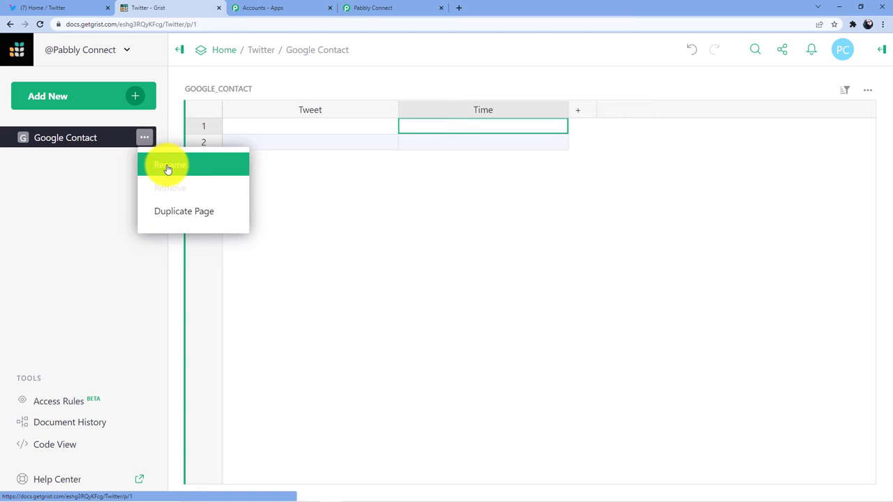
left_click(162, 166)
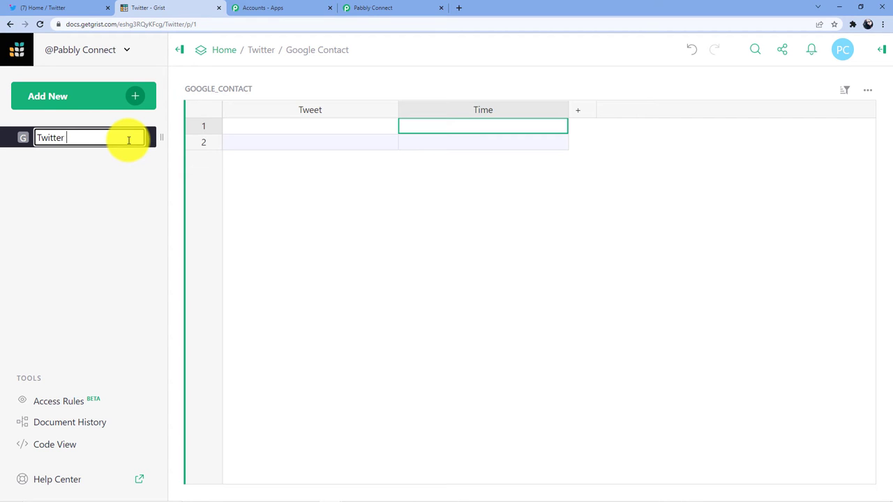
type("Twitter")
left_click(269, 180)
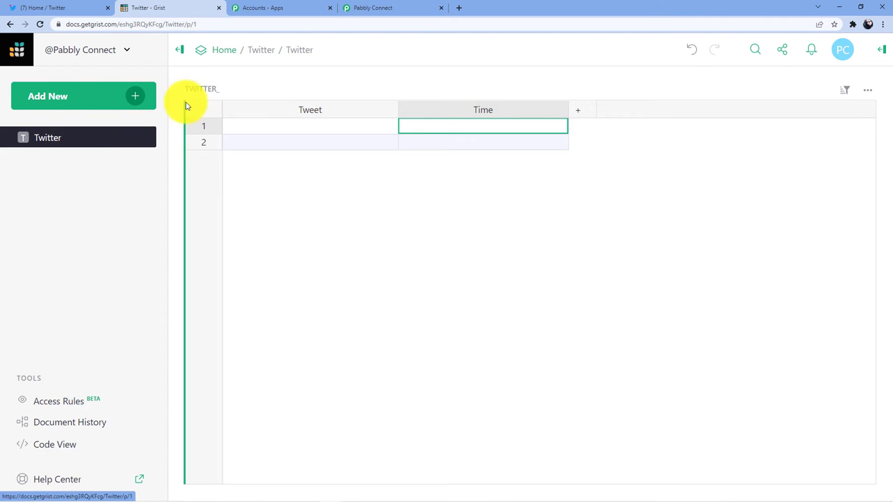
left_click(364, 6)
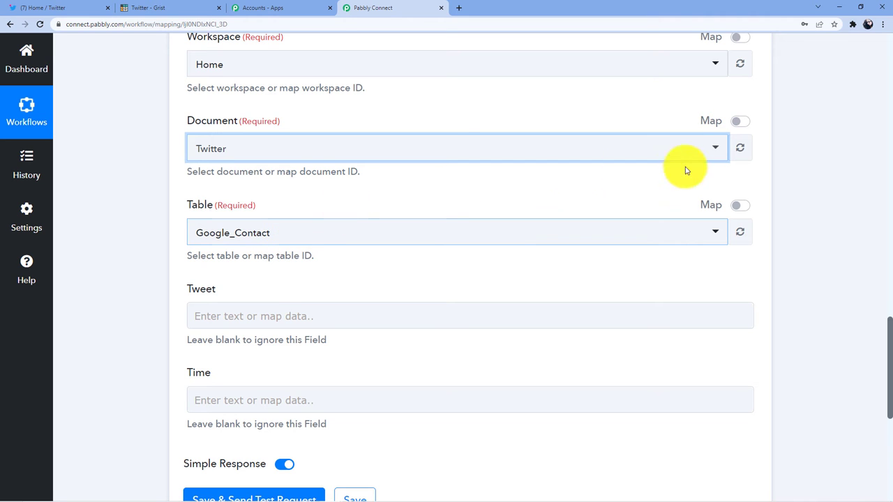
- Refresh the Grist tables so Table shows Twitter_, and bring up data choices for the Tweet field
left_click(739, 231)
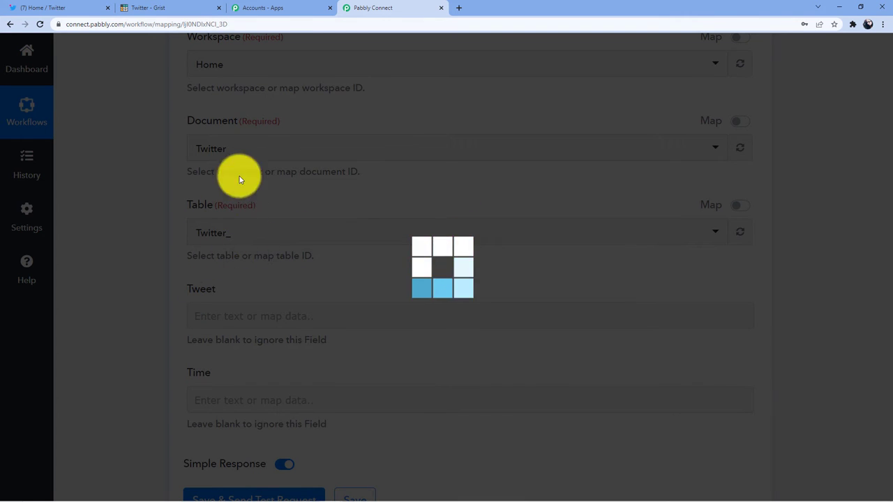
scroll(272, 156, "down", 2)
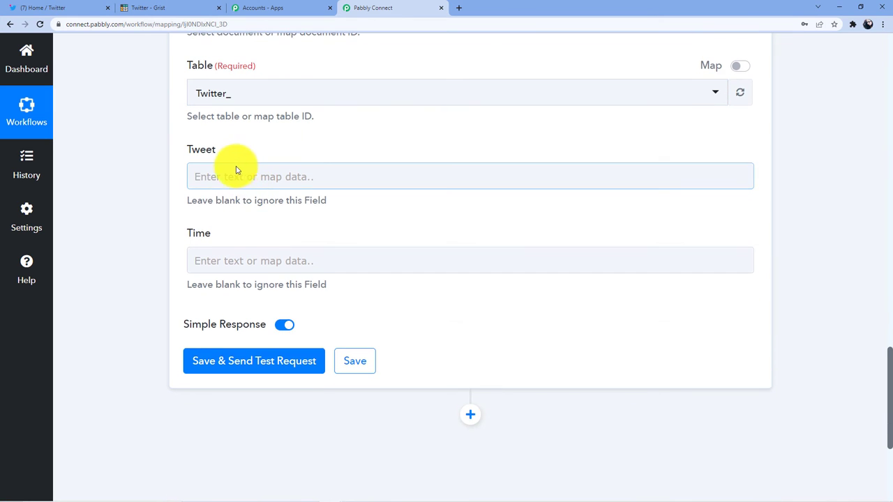
left_click(233, 180)
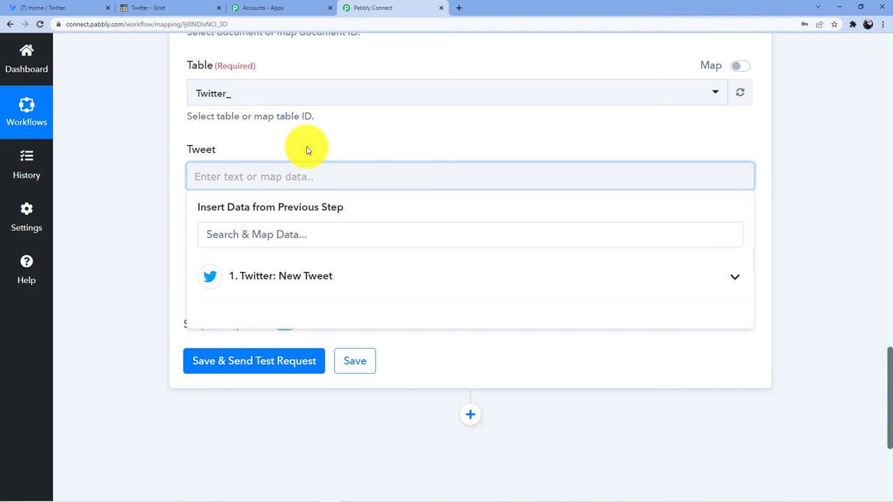
- Map the New Tweet trigger's Text into the Grist Tweet field
scroll(307, 150, "up", 20)
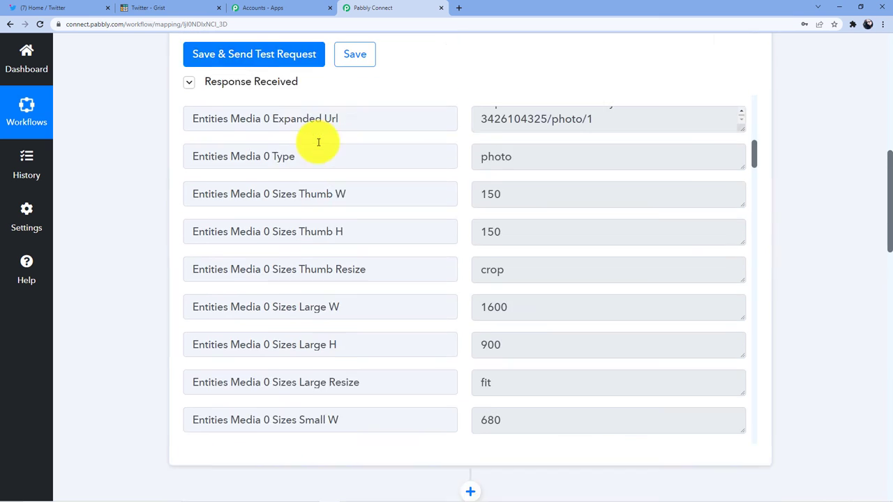
scroll(339, 223, "down", 20)
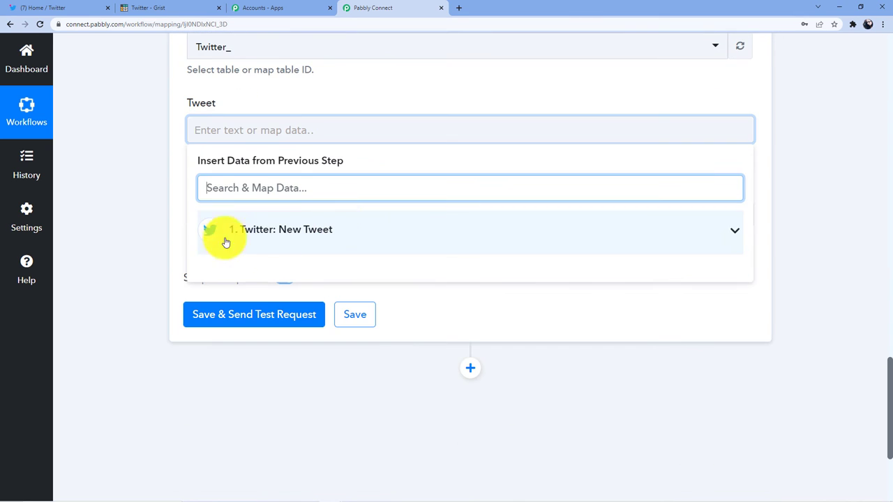
left_click(174, 124)
left_click(207, 119)
left_click(164, 208)
left_click(256, 129)
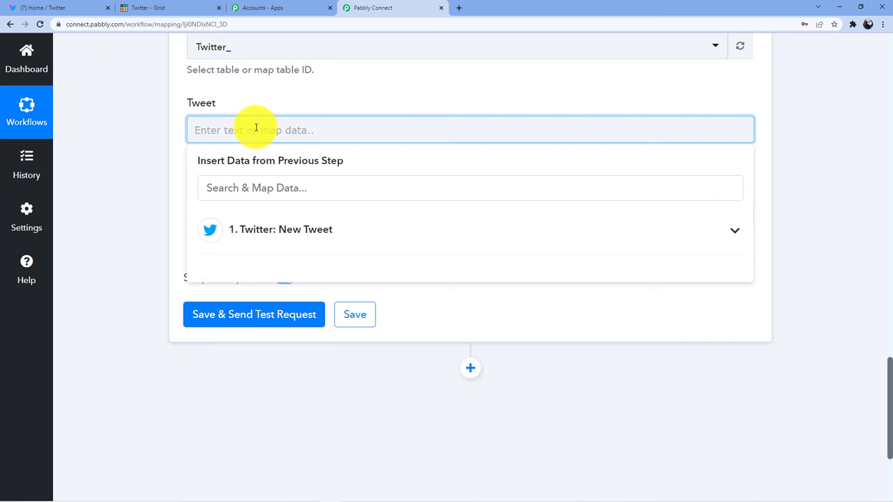
left_click(285, 231)
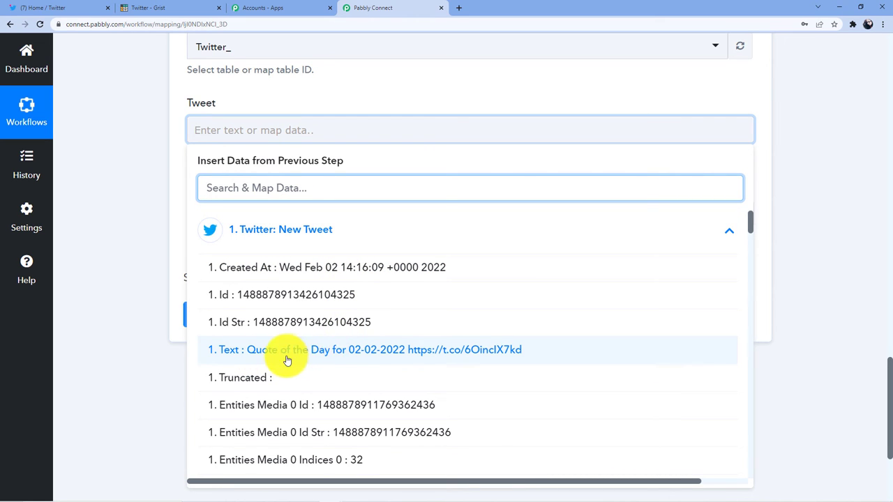
left_click(484, 351)
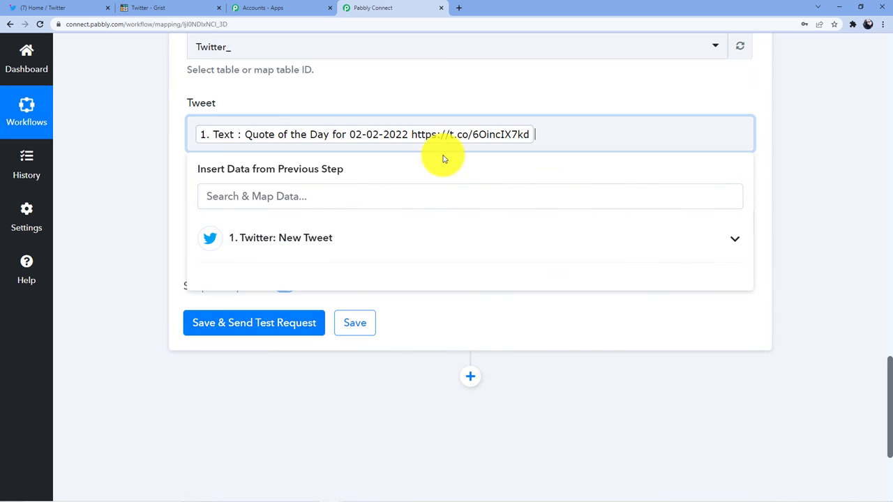
- Map the tweet's Created At into the Time field and save with a test request
left_click(130, 173)
left_click(293, 215)
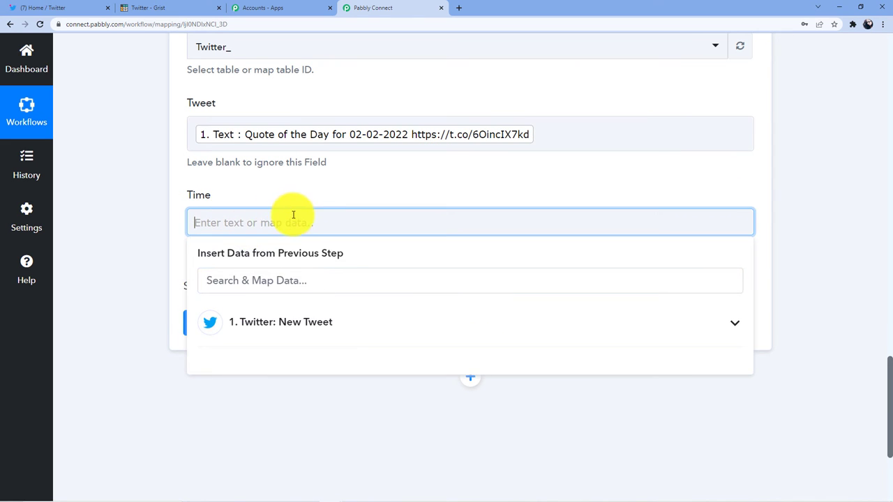
scroll(293, 230, "down", 1)
left_click(293, 241)
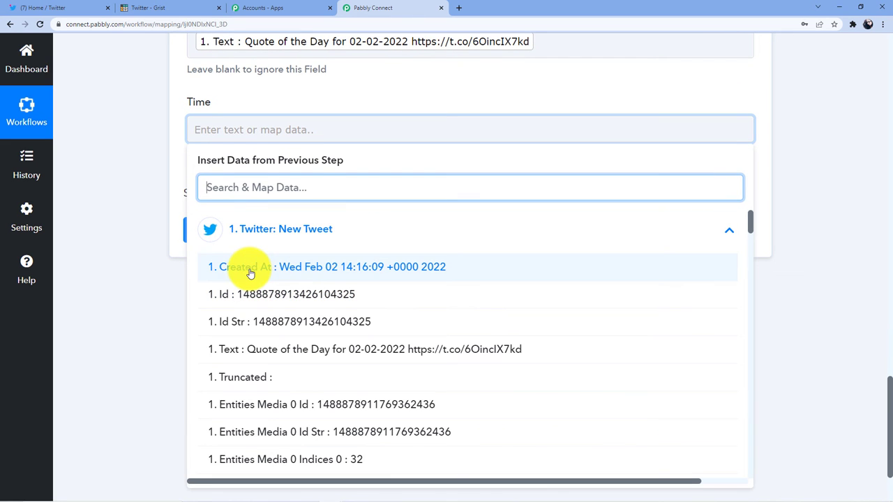
left_click(342, 267)
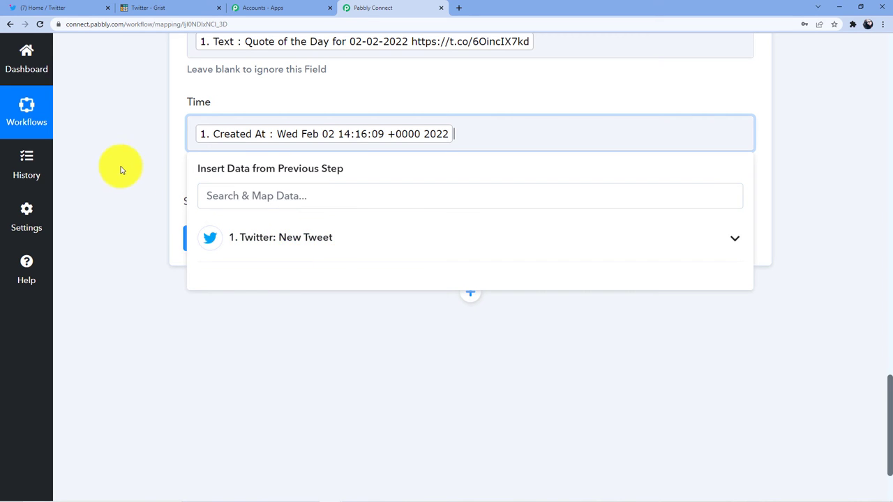
left_click(125, 172)
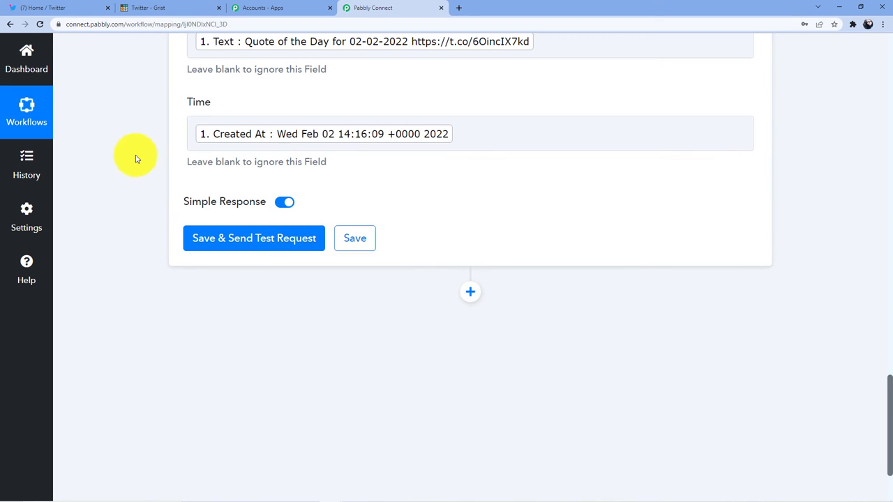
left_click(246, 239)
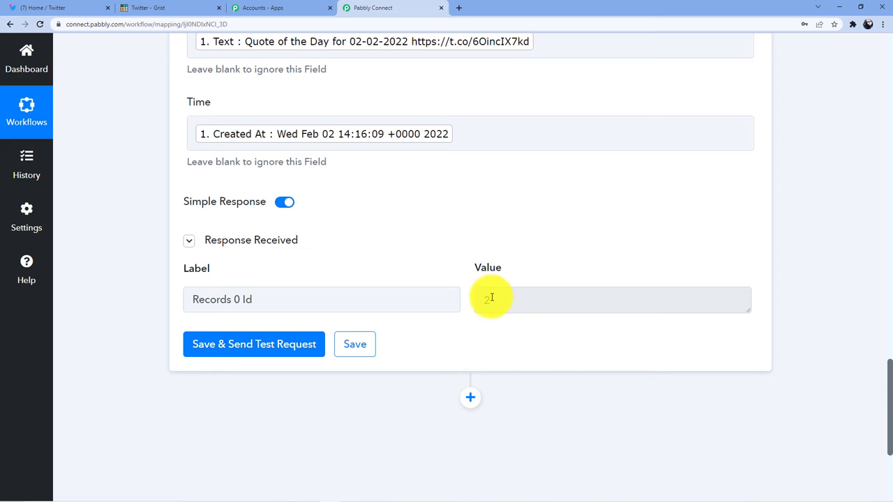
- Widen Grist's Time and Tweet columns to show row 2's full tweet text and time
left_click(171, 8)
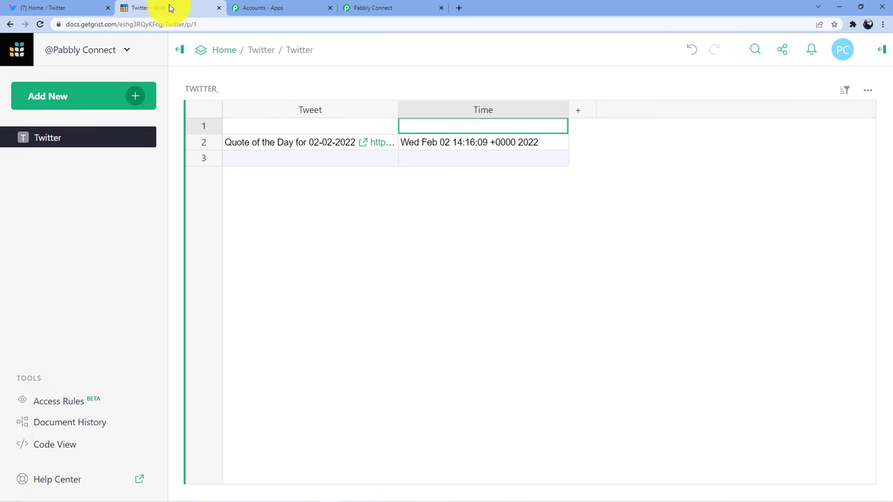
left_click_drag(569, 110, 624, 110)
left_click_drag(398, 111, 490, 102)
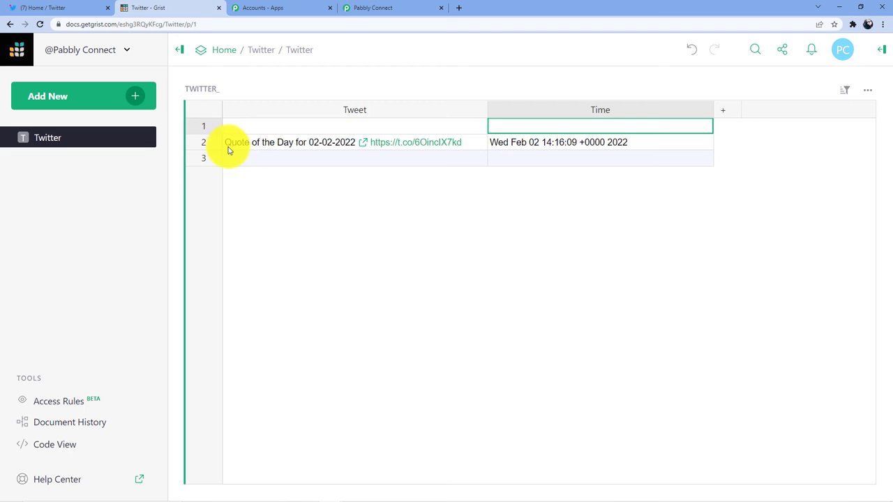
left_click(278, 143)
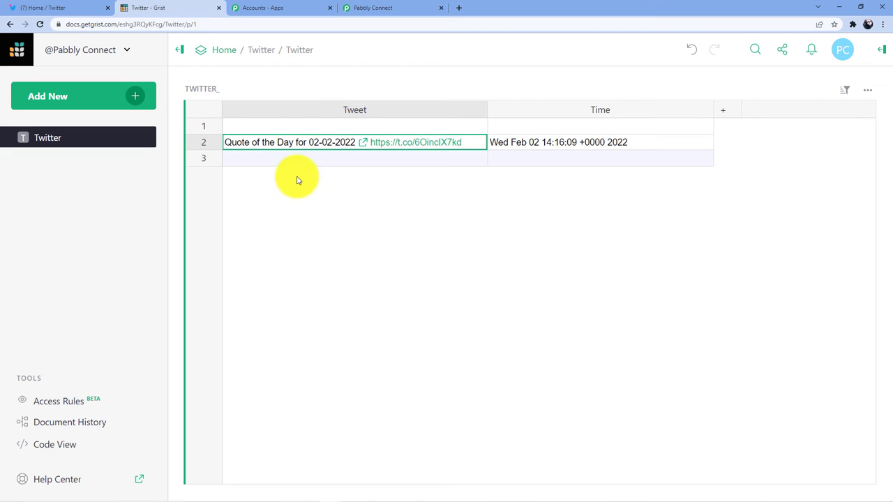
left_click(74, 8)
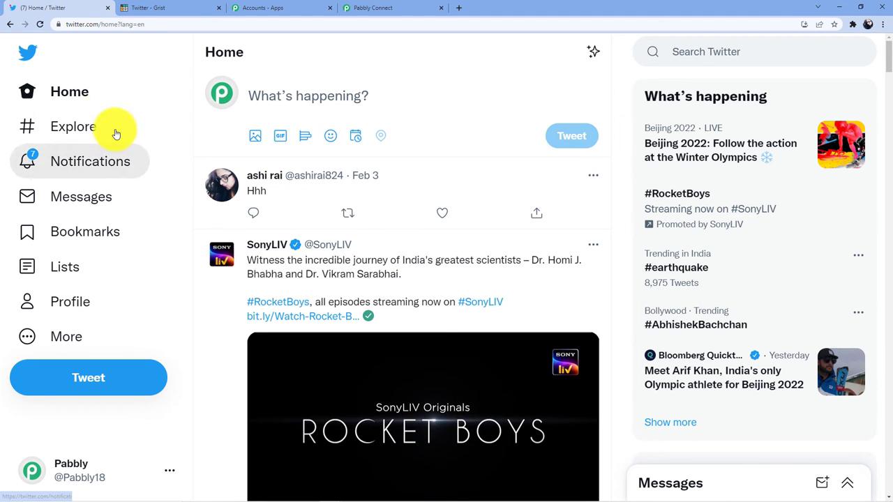
- Post the tweet 'Just chilling, and working on Twitter to Grist automation'
left_click(97, 385)
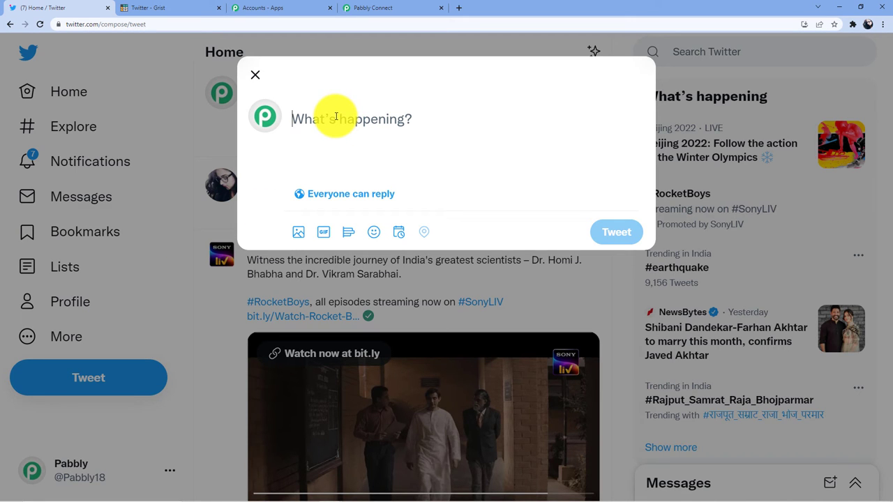
type("Just chillin")
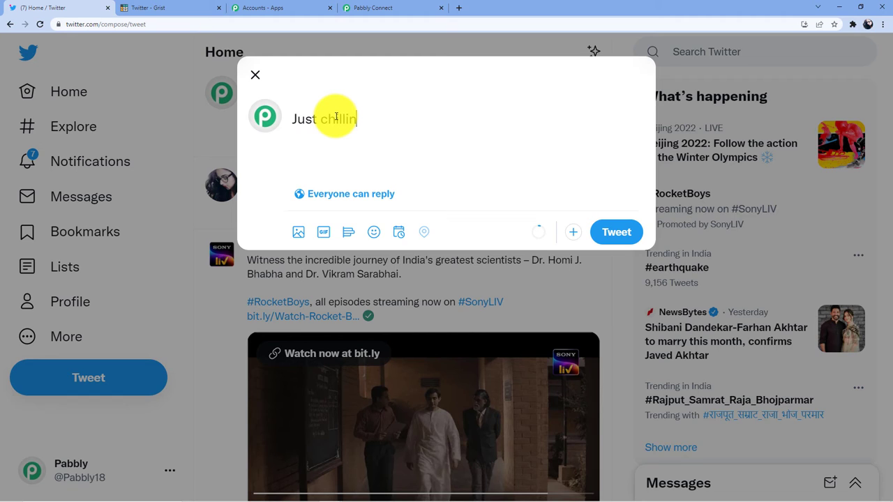
type("g, and working o")
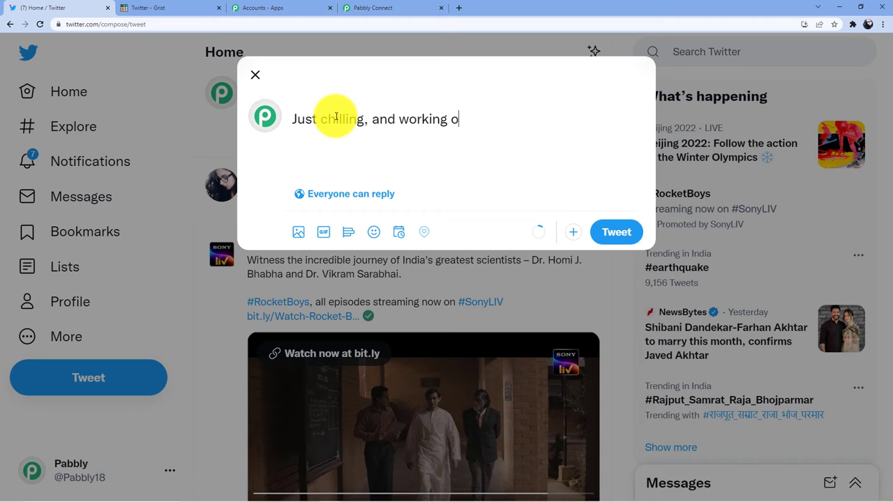
type("n Twitter to Grist")
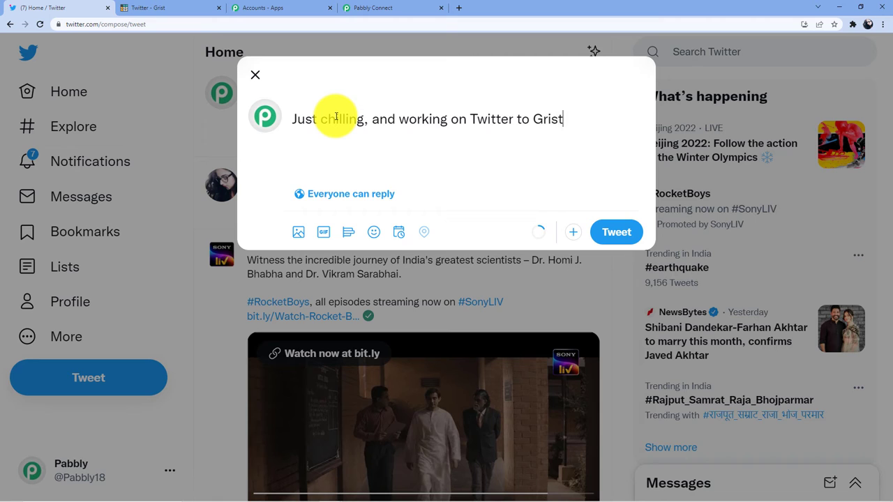
type(" automation")
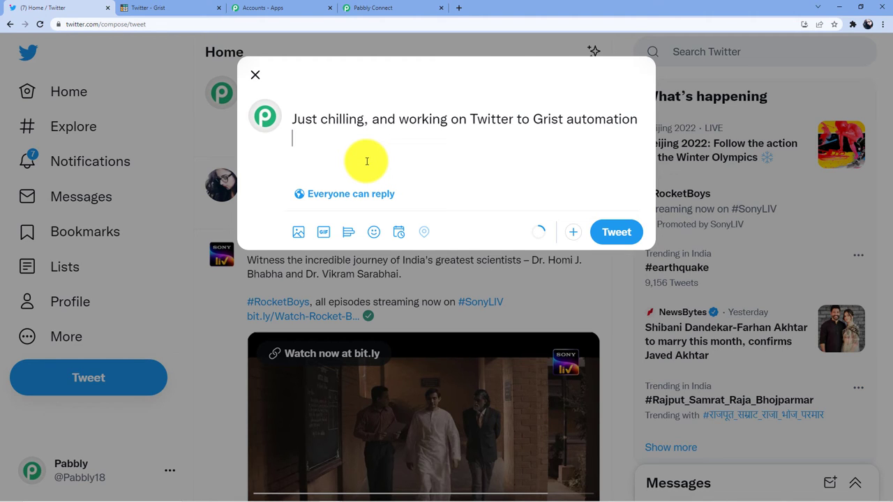
left_click(187, 7)
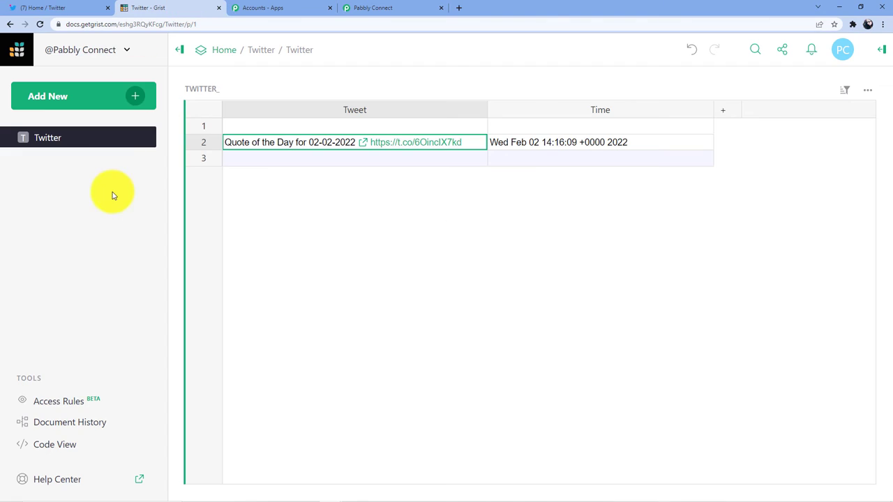
left_click(75, 10)
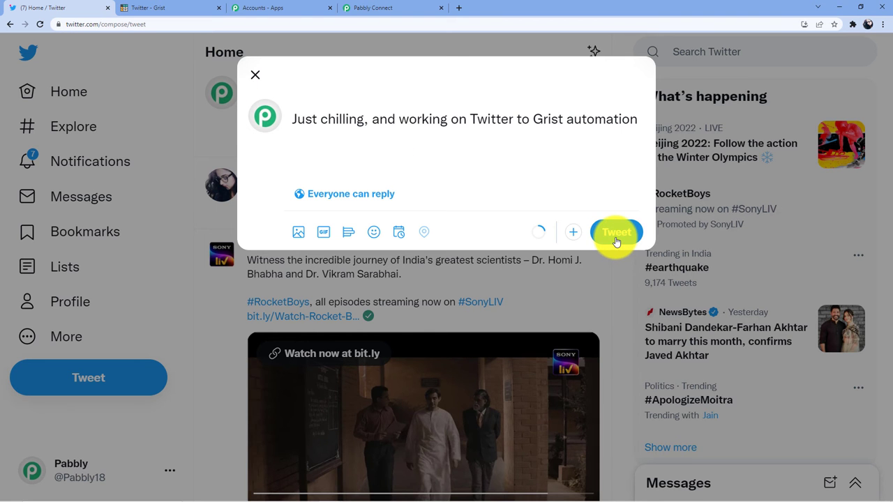
left_click(615, 233)
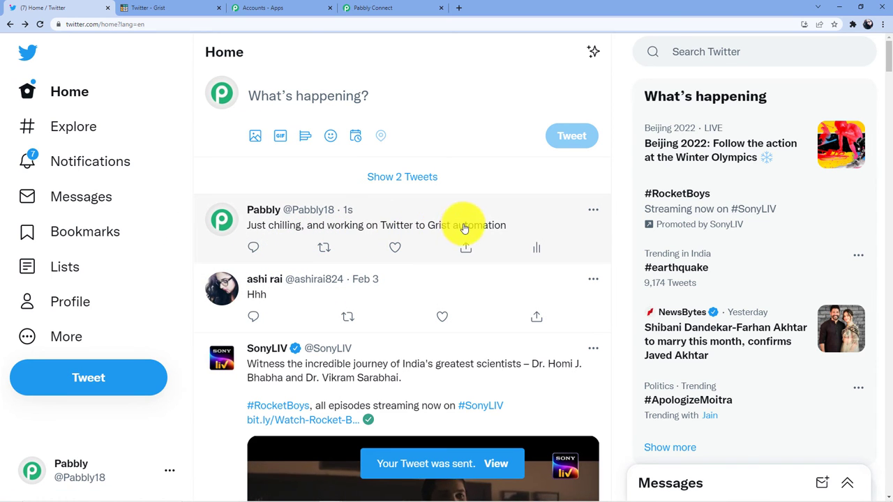
left_click(186, 10)
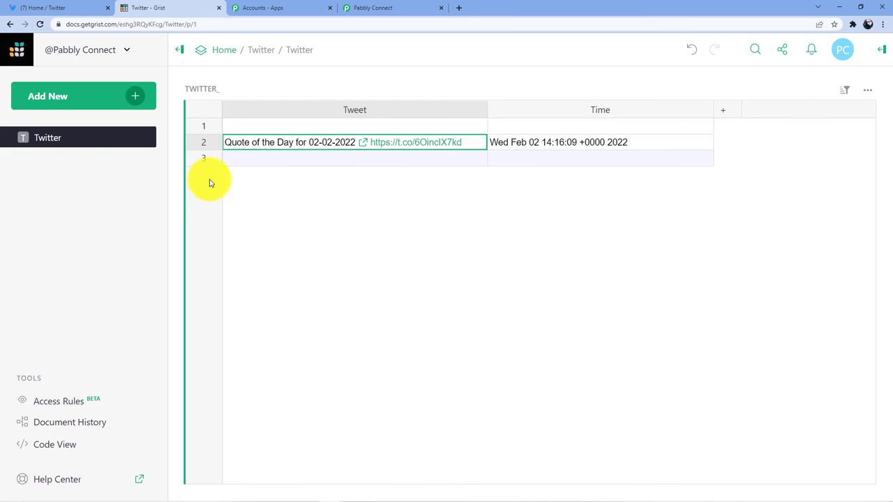
- Reload the Grist TWITTER_ table to show the new tweet's row and timestamp
left_click(40, 24)
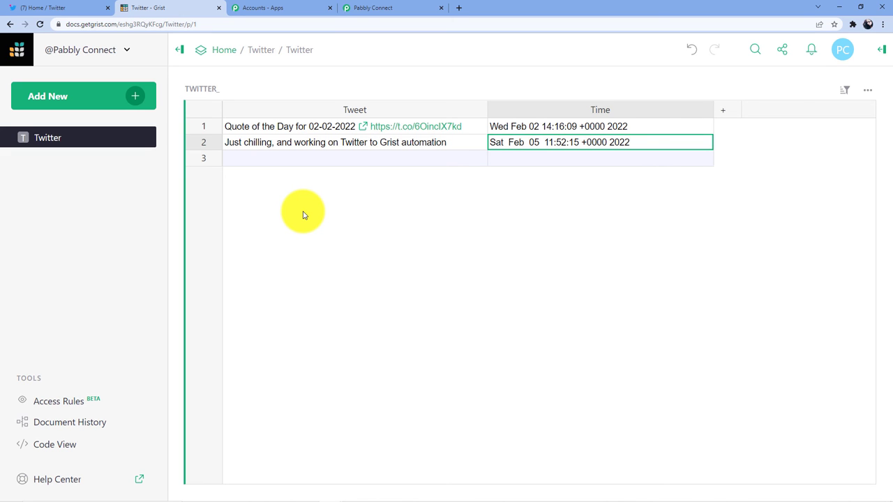
- Back in Pabbly Connect, collapse the Twitter New Tweet trigger and Grist Create Record action steps
left_click(390, 8)
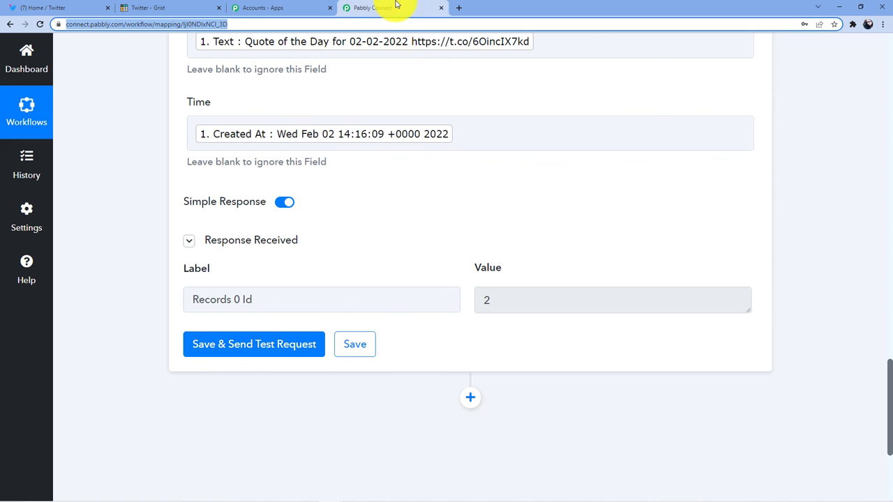
scroll(455, 285, "up", 4)
scroll(455, 284, "down", 10)
scroll(455, 283, "up", 10)
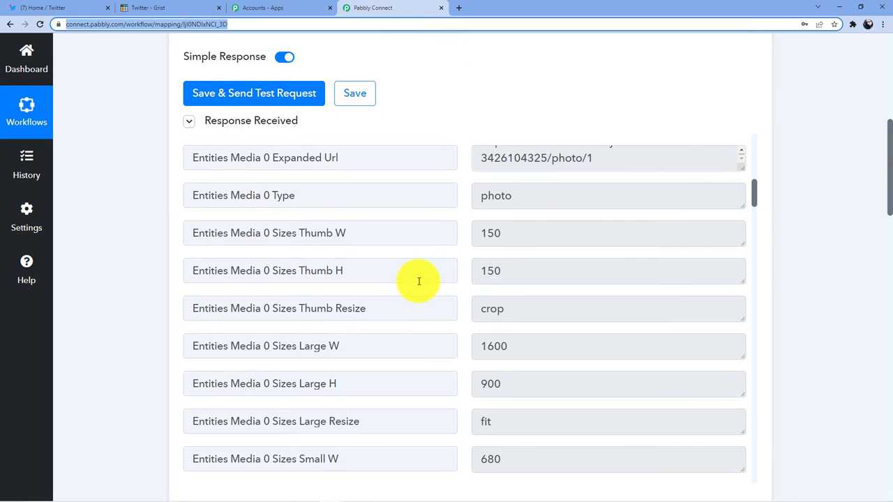
scroll(420, 161, "up", 5)
left_click(412, 181)
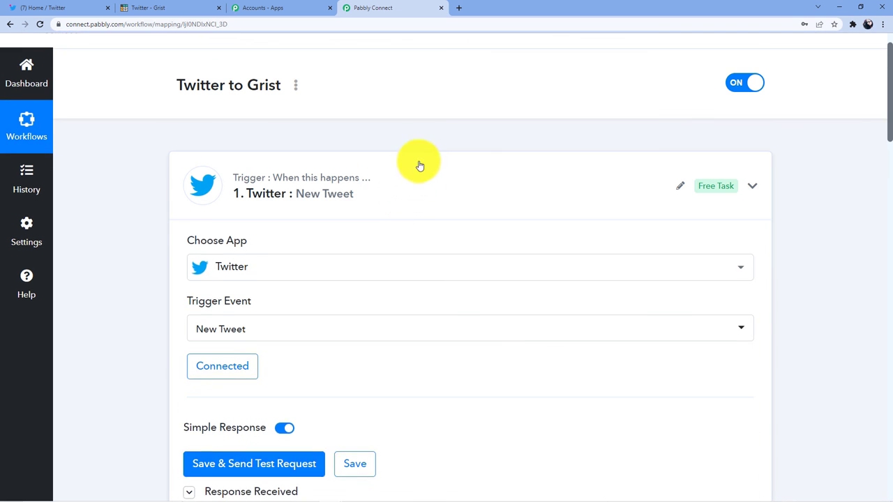
scroll(391, 139, "up", 2)
left_click(417, 182)
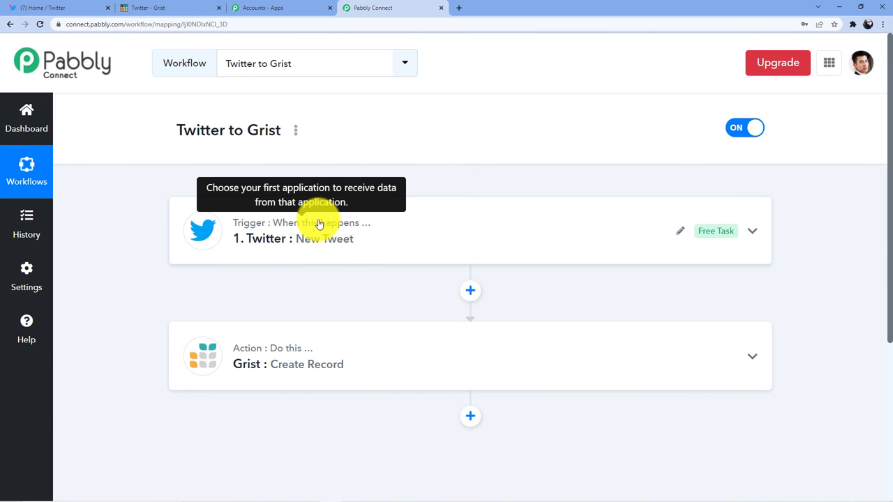
mouse_move(272, 337)
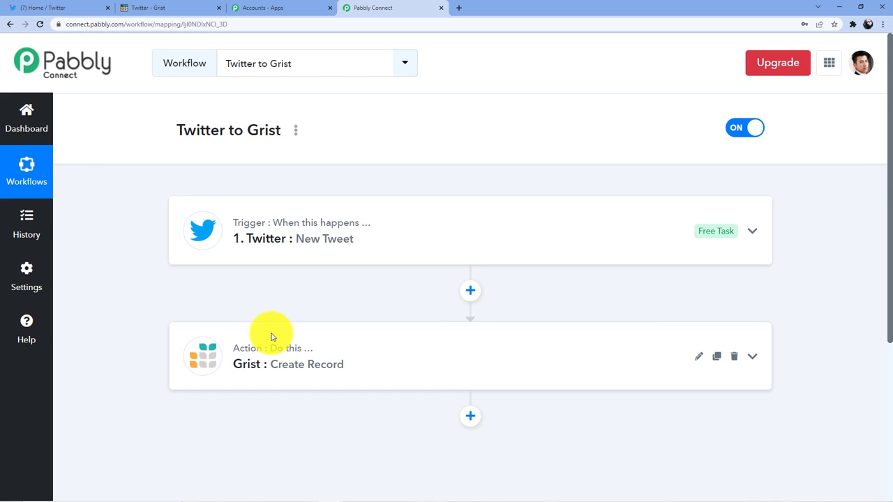